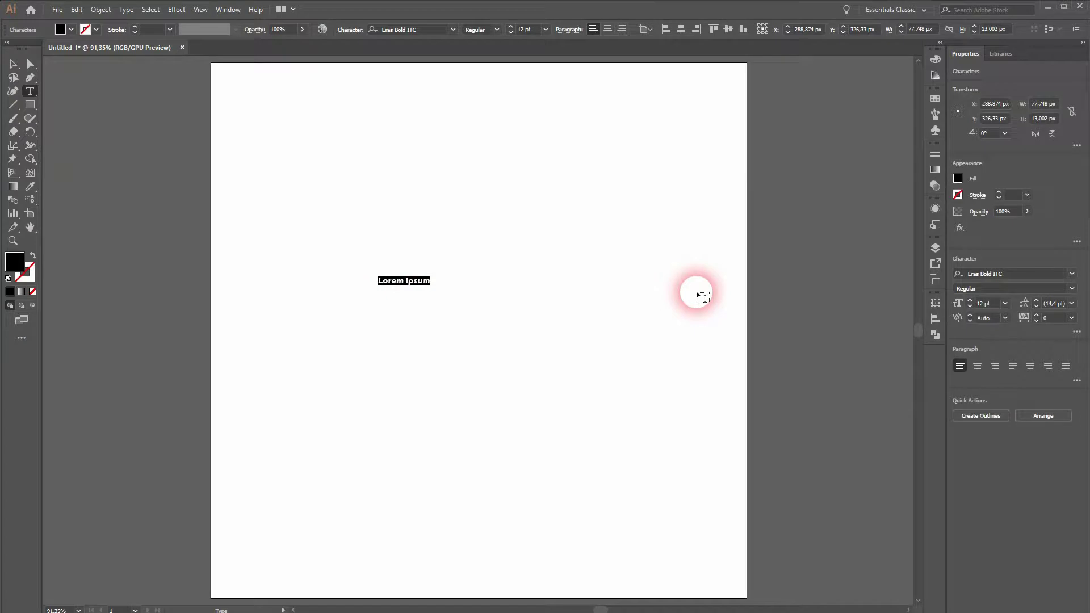
Step: Enter the text TEXT in Eras Bold ITC and scale it up to about 192 pt in the upper half of the artboard
type("TEXT")
left_click(12, 63)
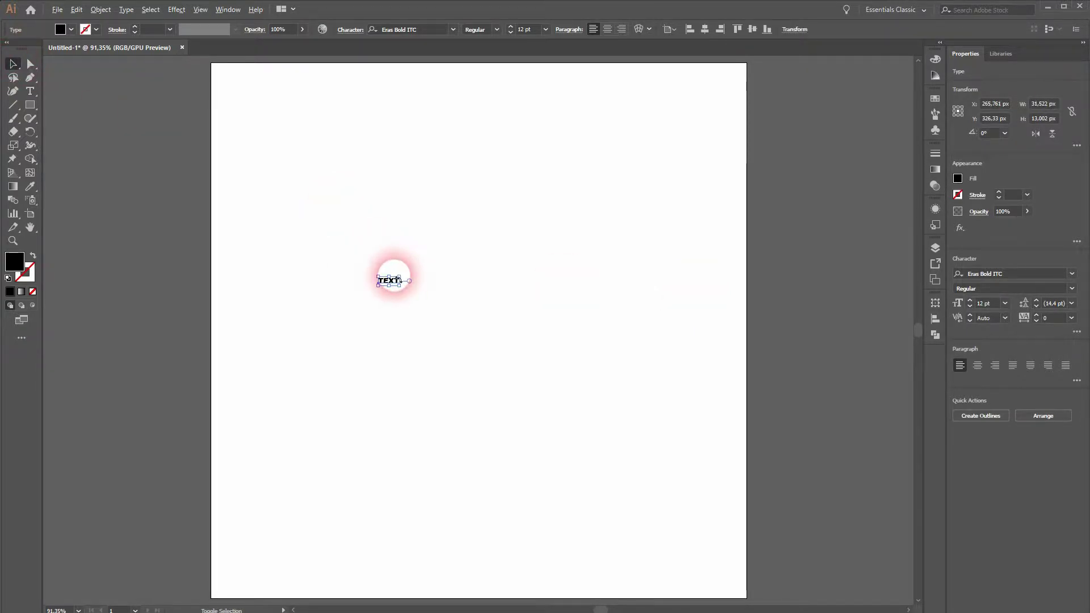
left_click_drag(401, 276, 569, 209)
left_click_drag(449, 266, 561, 251)
left_click(982, 415)
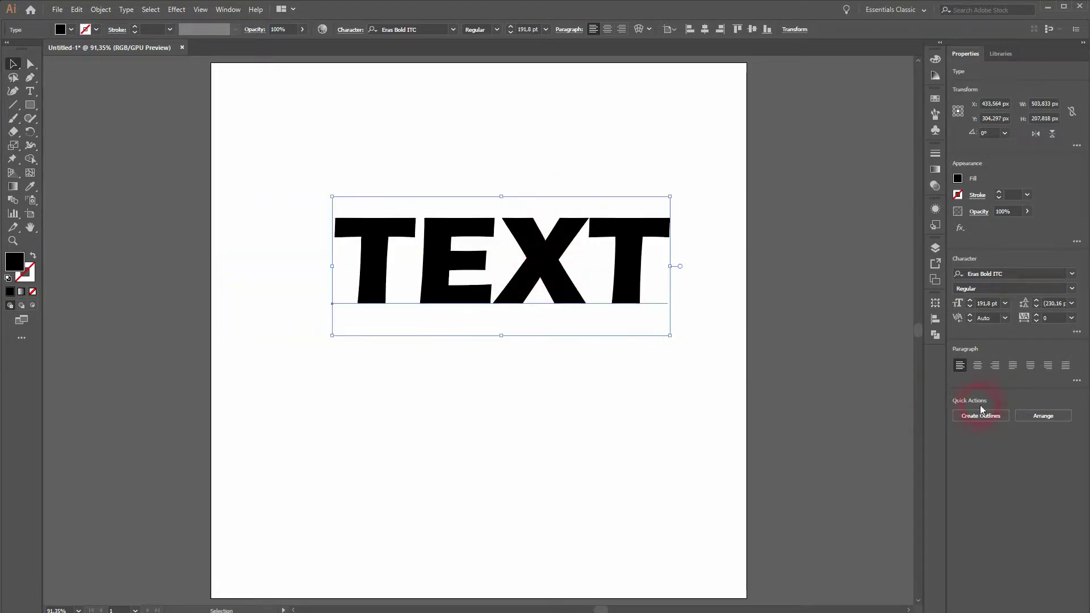
left_click(1025, 275)
left_click(1004, 290)
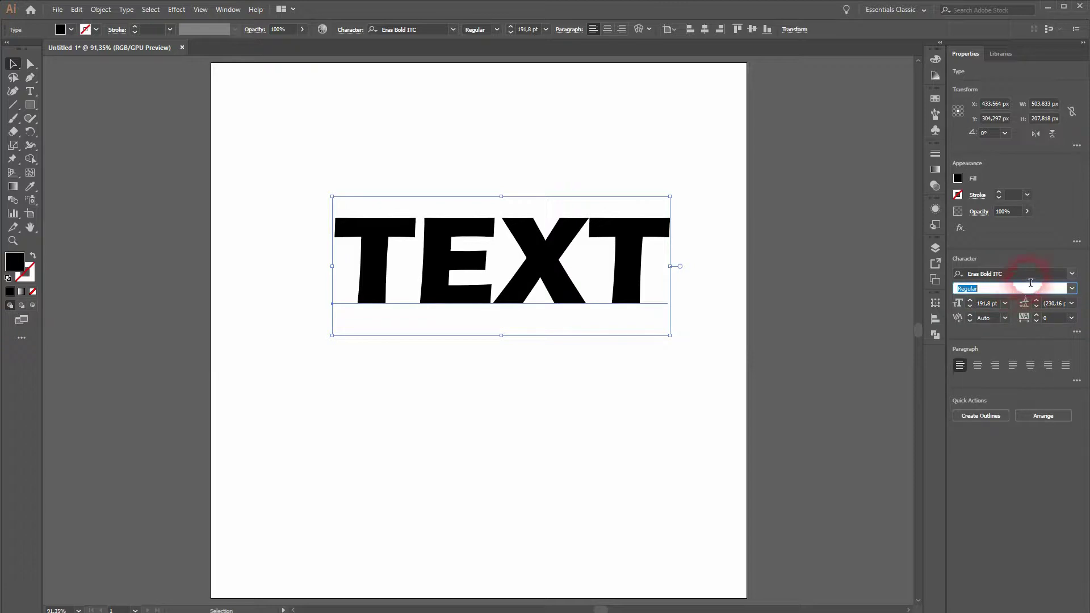
left_click(1030, 276)
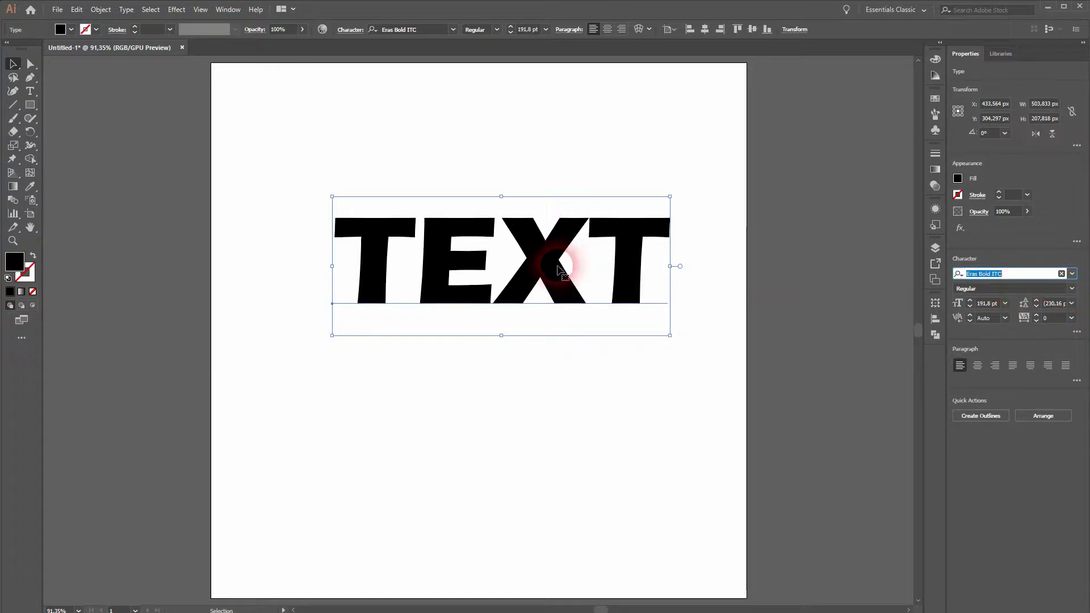
Step: Duplicate TEXT directly below the original and change the copy's wording to BLEND
left_click_drag(547, 273, 500, 390)
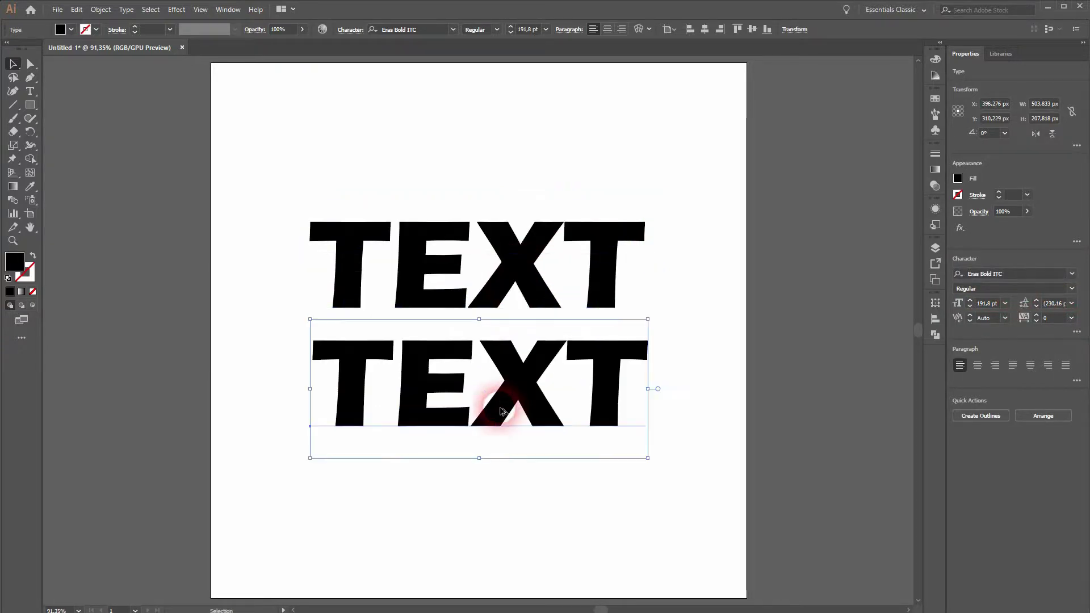
double_click(551, 416)
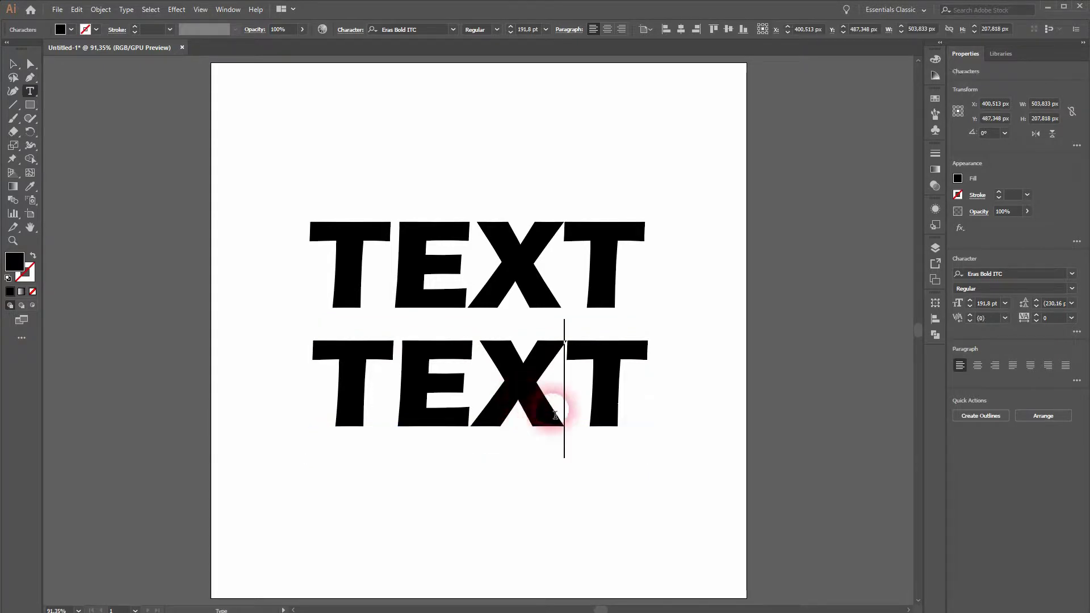
key("ctrl+a")
type("BLEND")
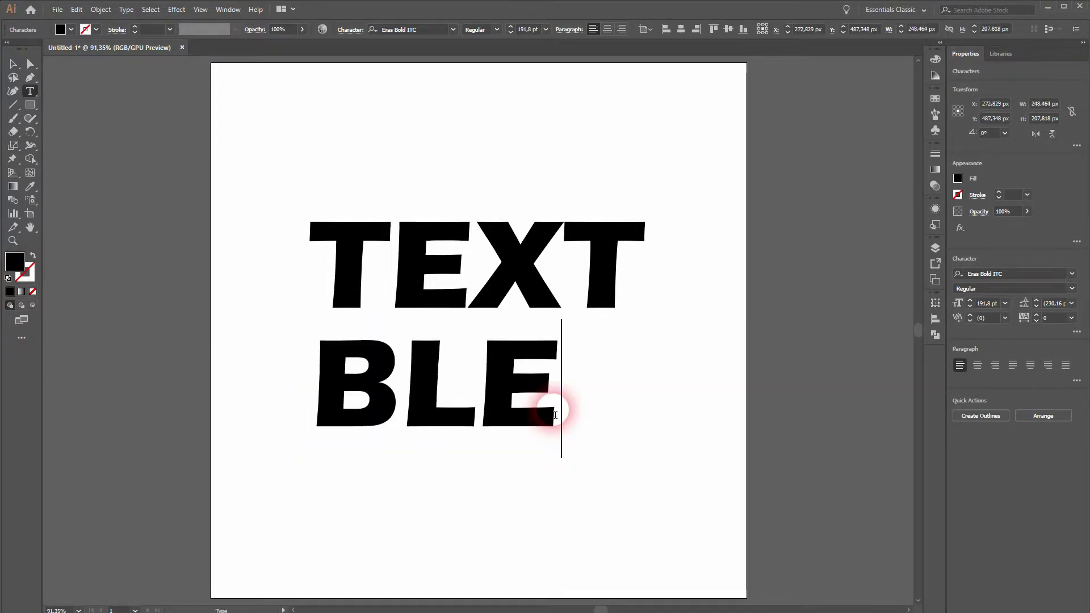
left_click(20, 64)
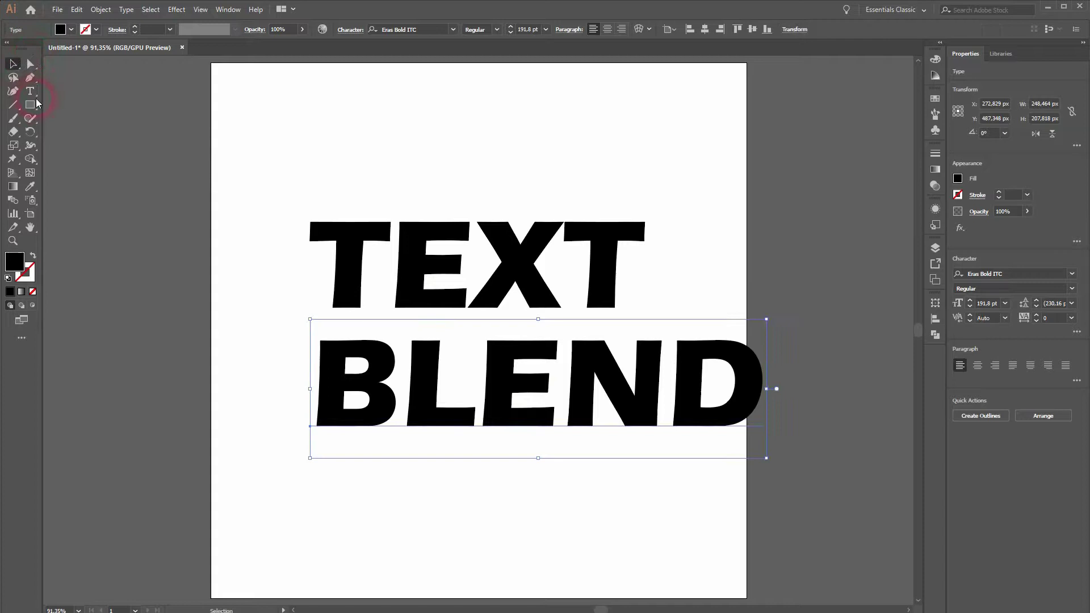
Step: Move BLEND up against the bottom of TEXT and centre both words horizontally on the artboard
left_click_drag(561, 372, 493, 339)
mouse_move(379, 421)
left_mouse_down()
mouse_move(534, 298)
mouse_move(376, 349)
mouse_move(379, 421)
left_mouse_up()
left_click_drag(315, 533, 635, 146)
left_click(681, 34)
left_click(577, 127)
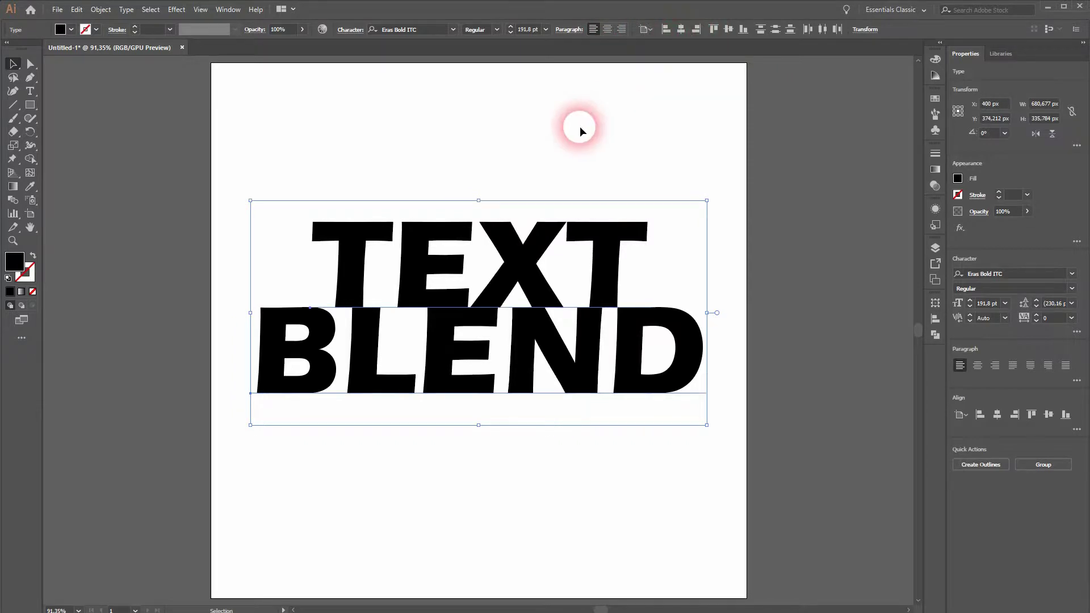
Step: Fill BLEND with the light blue swatch R=41 G=171 B=226 and TEXT with the green swatch
left_click(505, 373)
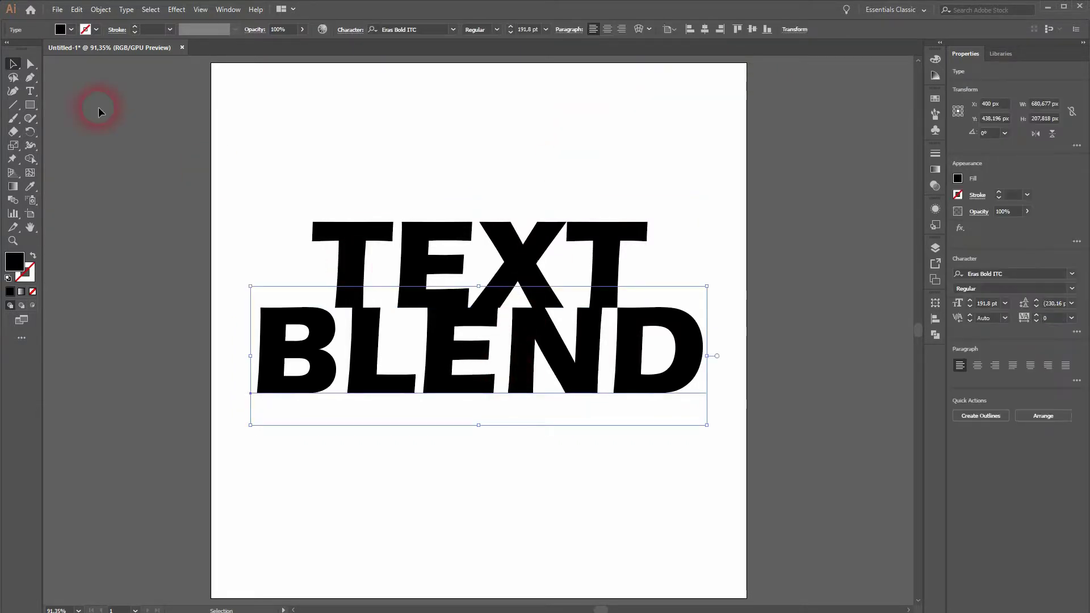
left_click(70, 30)
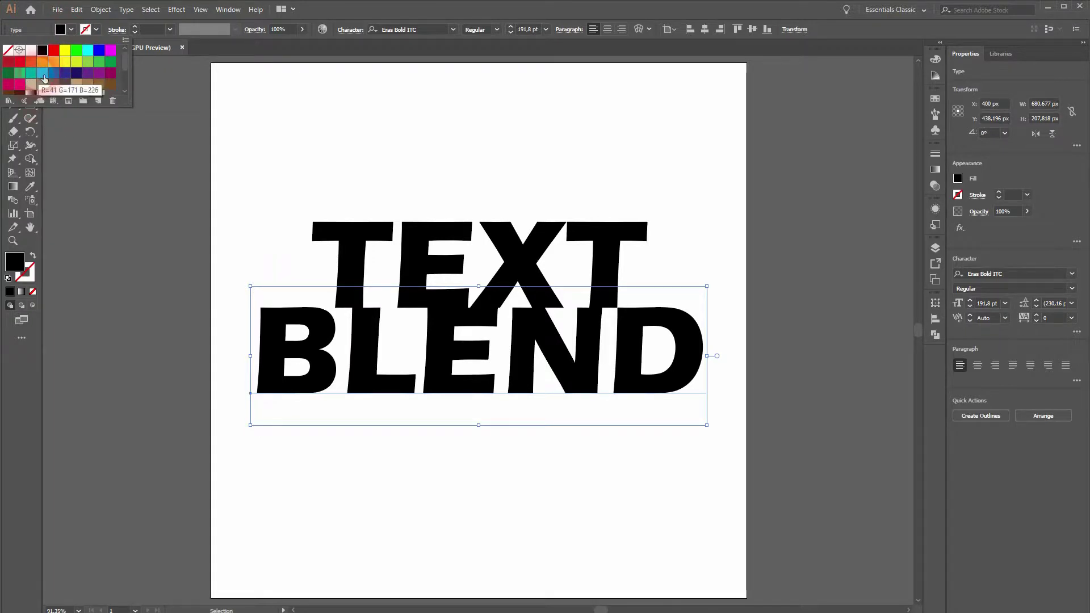
left_click(43, 75)
left_click(487, 165)
left_click(514, 256)
left_click(71, 29)
left_click(31, 74)
Step: Fill TEXT with the light blue swatch R=41 G=171 B=226 and BLEND with the turquoise green swatch
left_click(518, 108)
left_click(514, 255)
left_click(71, 29)
left_click(46, 74)
left_click(498, 351)
left_click(70, 30)
left_click(31, 74)
Step: Move BLEND up to about Y 409 px so it overlaps the bottom of TEXT, and bring it to the front
left_click_drag(498, 351, 440, 324)
left_click(733, 117)
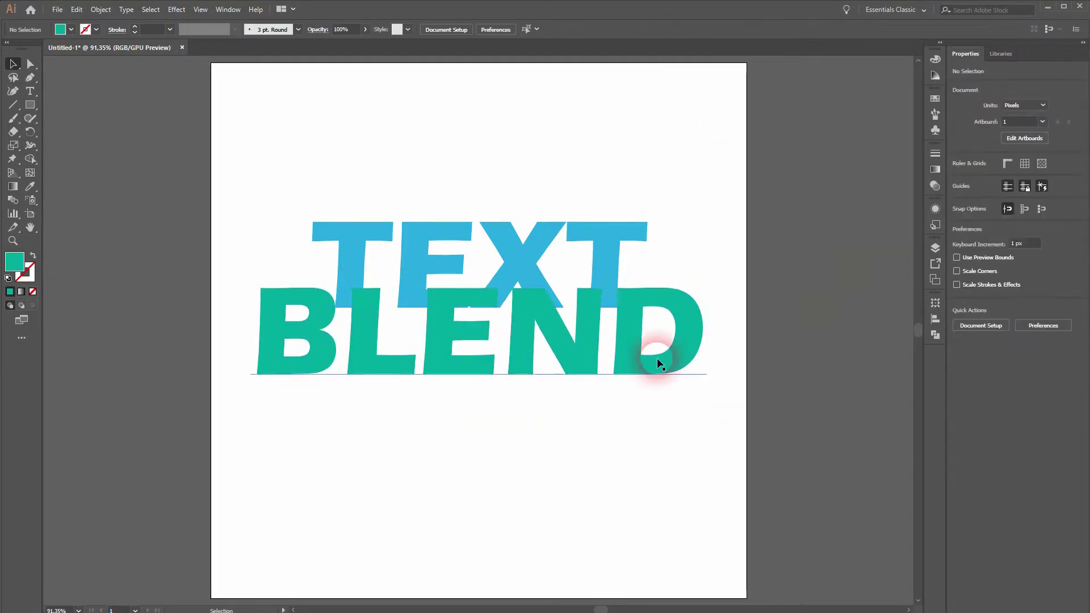
left_click(658, 359)
right_click(656, 359)
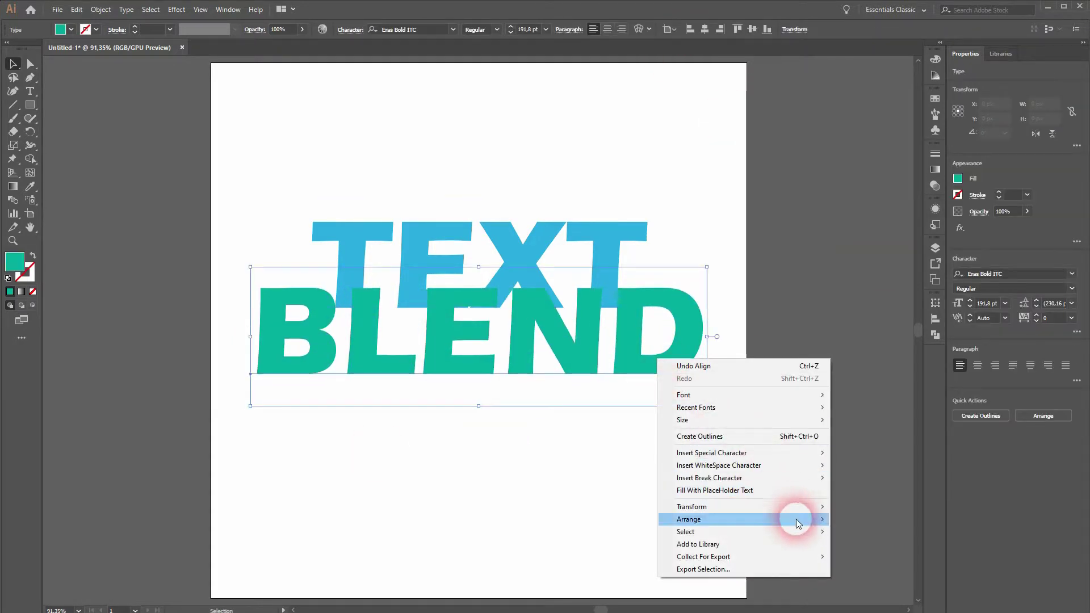
mouse_move(796, 519)
left_click(895, 523)
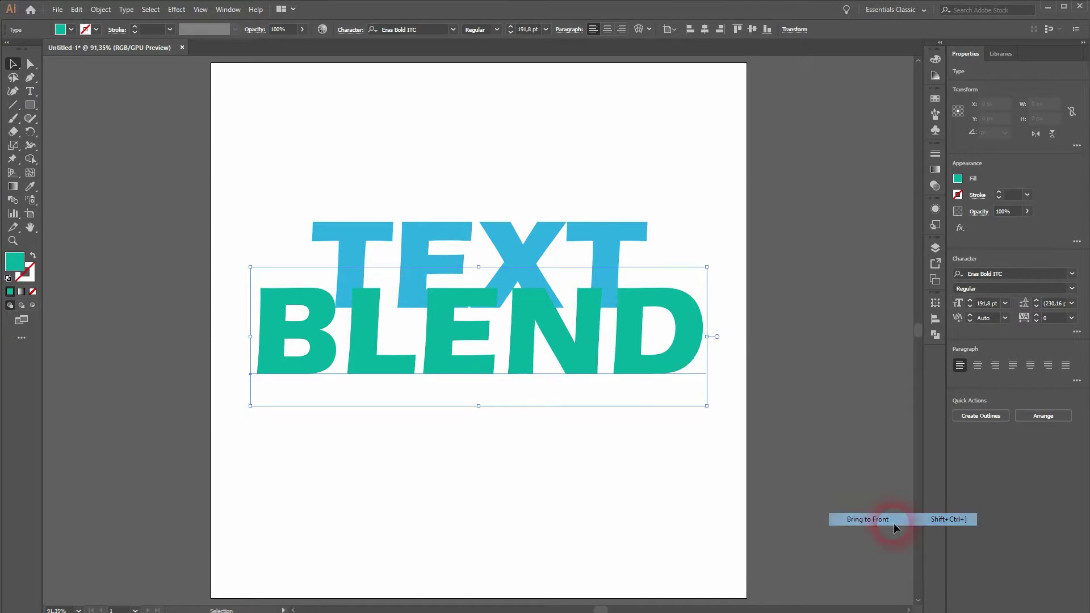
Step: Send BLEND to the back so that TEXT lies on top of it
right_click(591, 328)
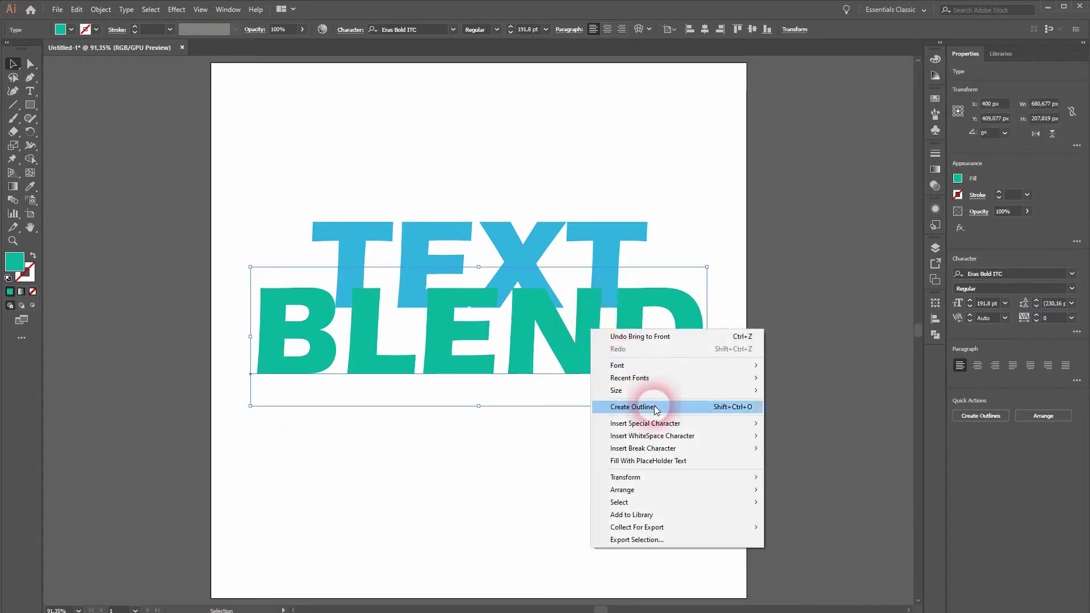
mouse_move(723, 489)
left_click(835, 527)
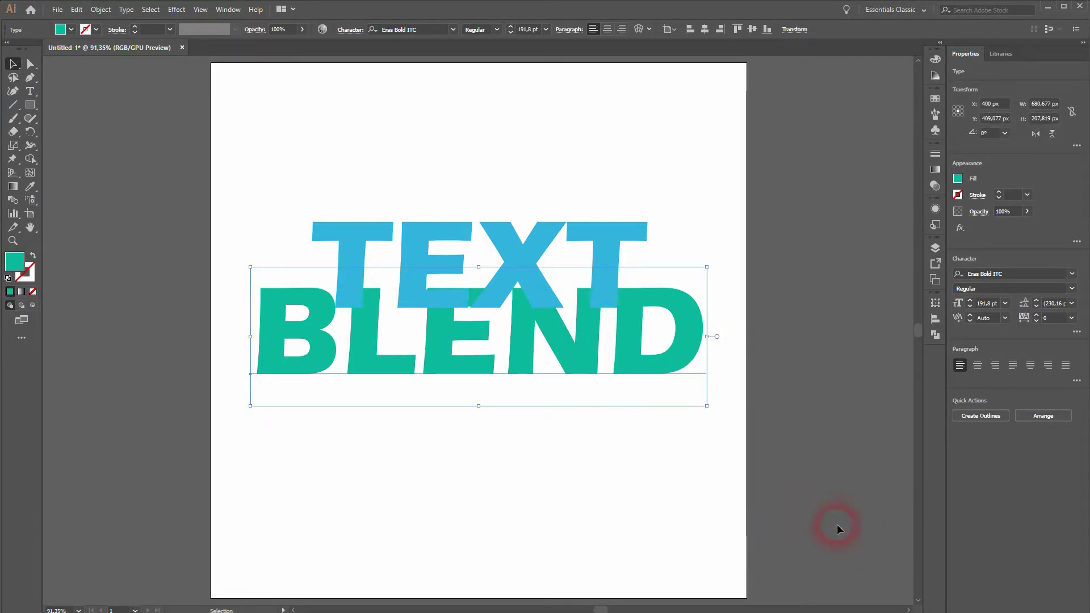
left_click(518, 243)
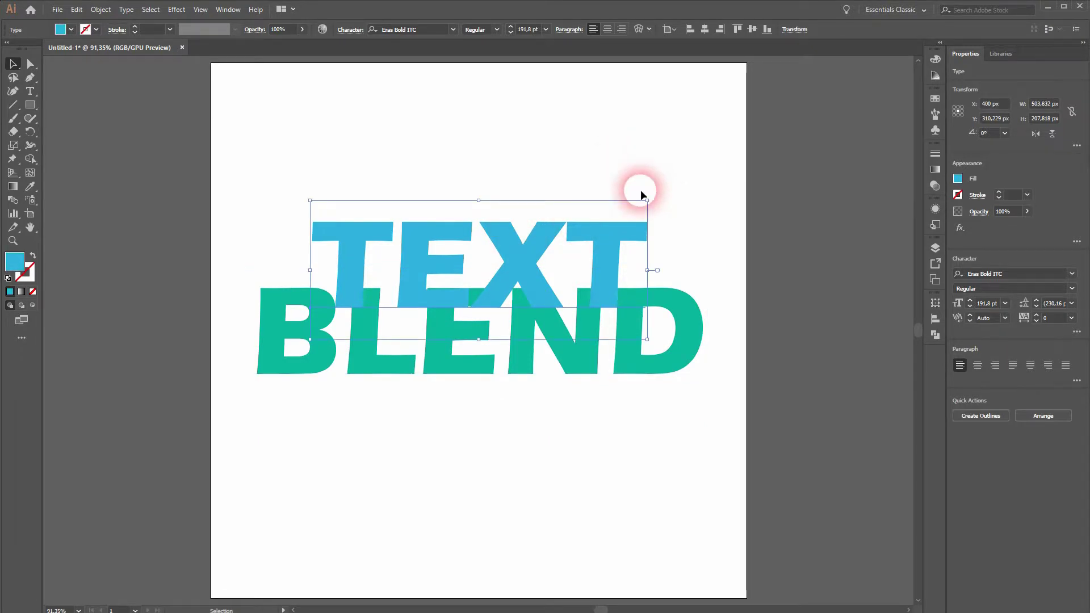
left_click(546, 471)
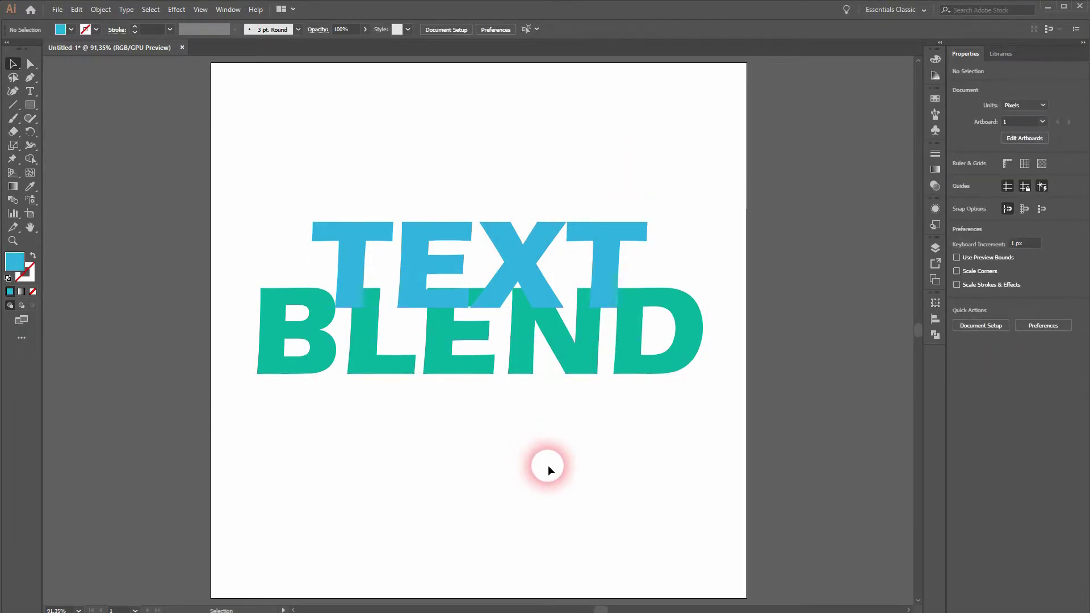
Step: Select TEXT and show its appearance attributes
left_click(533, 243)
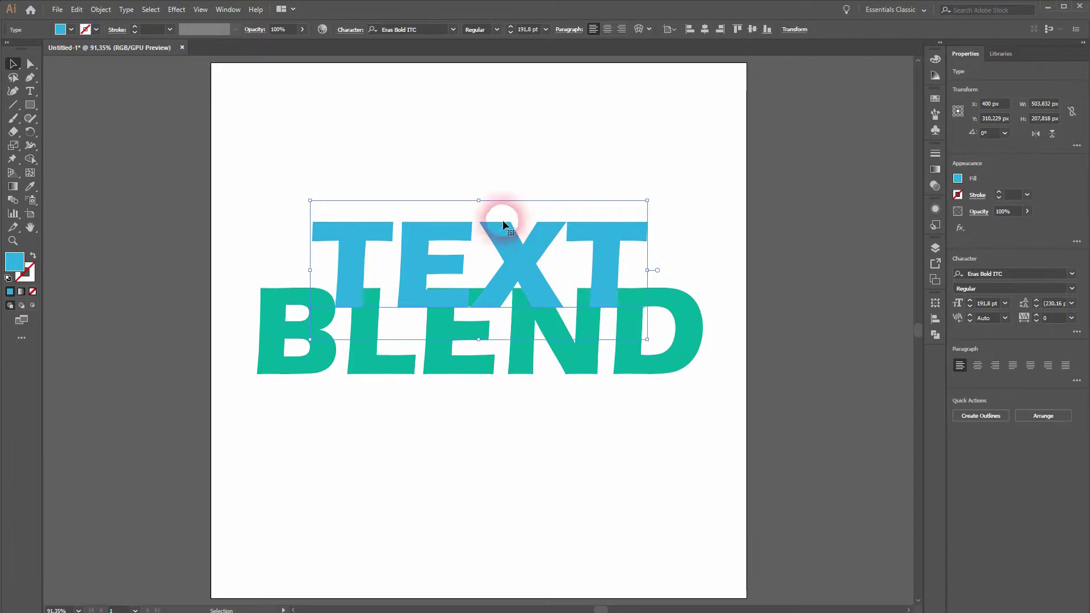
left_click(228, 9)
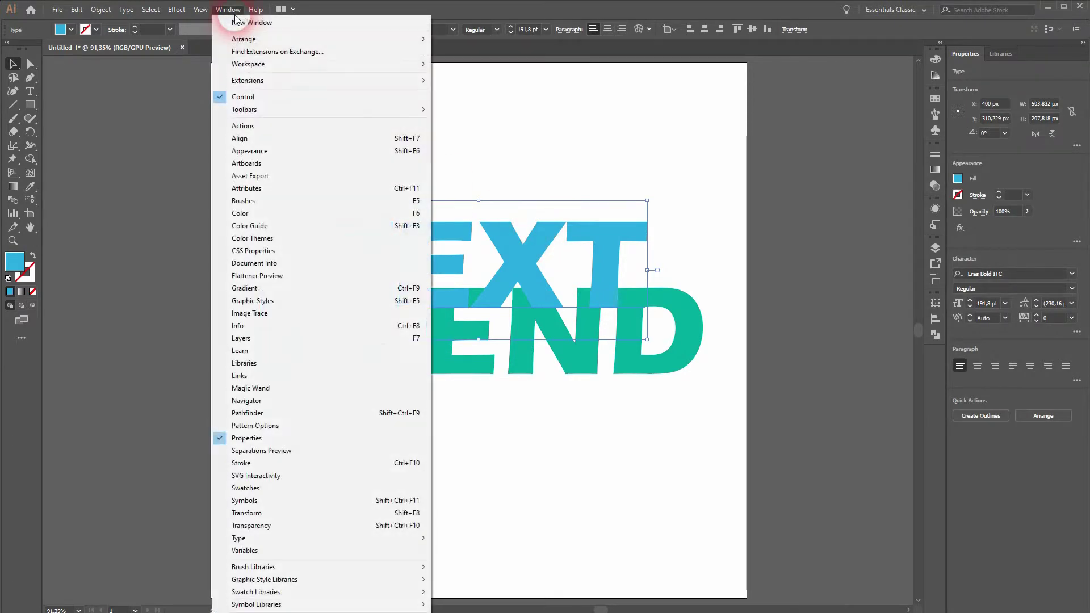
left_click(322, 162)
left_click(937, 210)
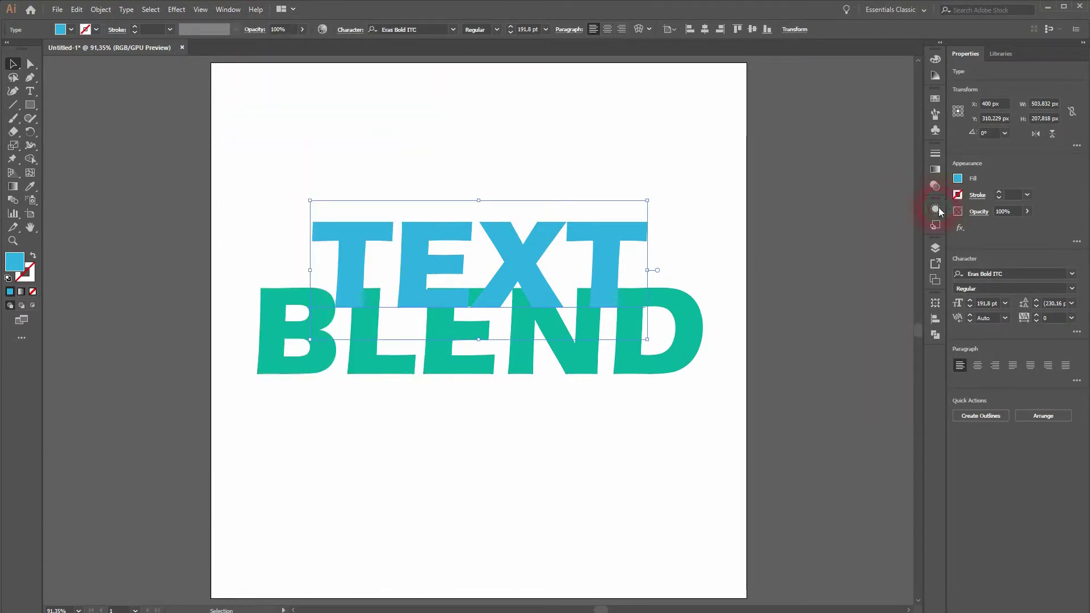
left_click(937, 210)
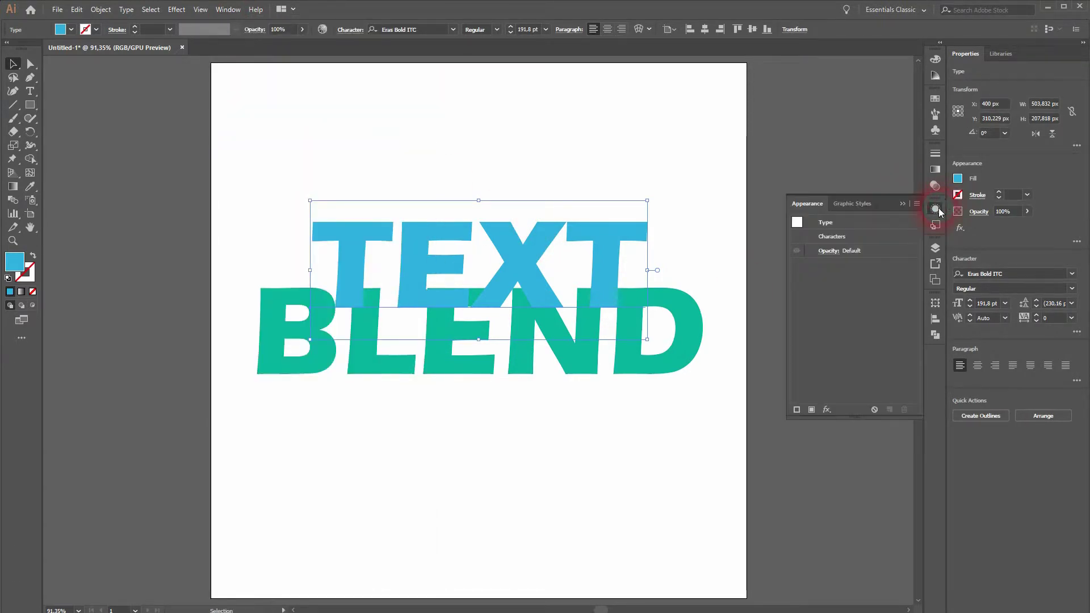
Step: Try lowering the opacity of TEXT to 44%, and restore it to 100%
left_click(830, 251)
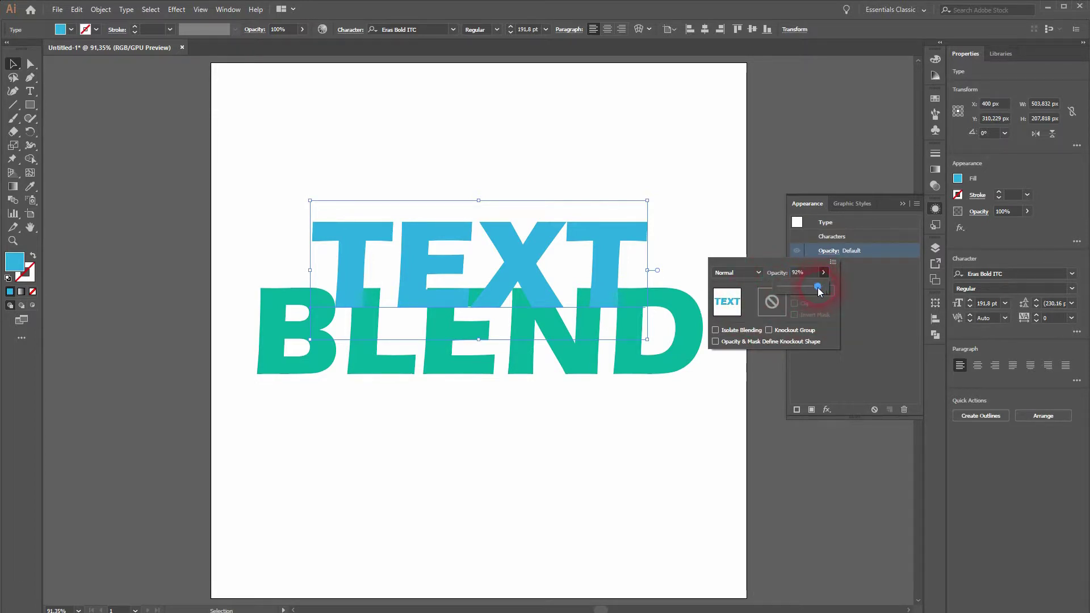
left_click_drag(818, 287, 798, 287)
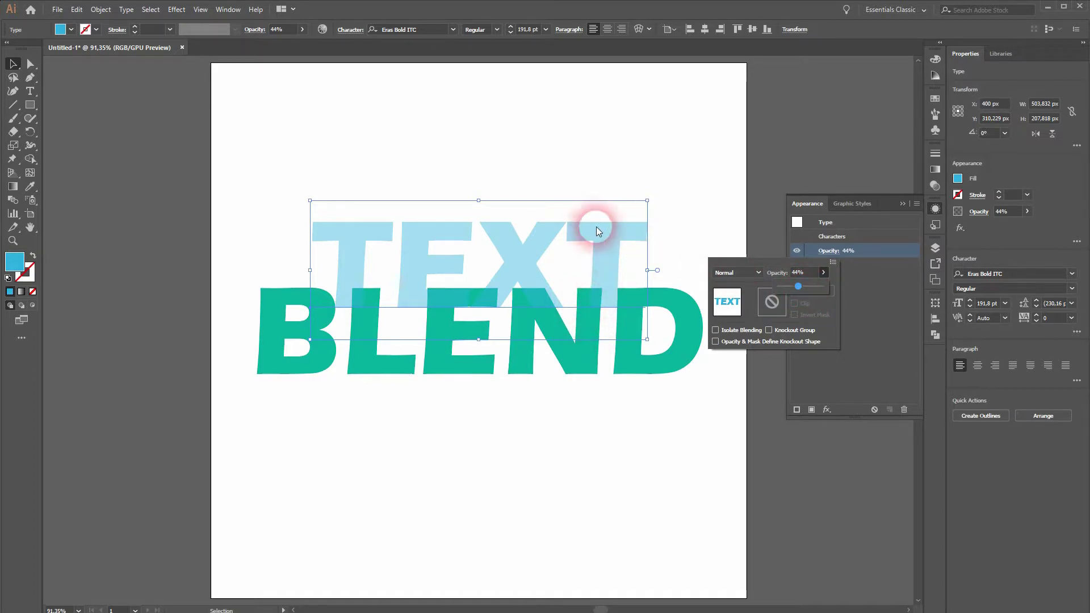
left_click_drag(859, 274, 858, 274)
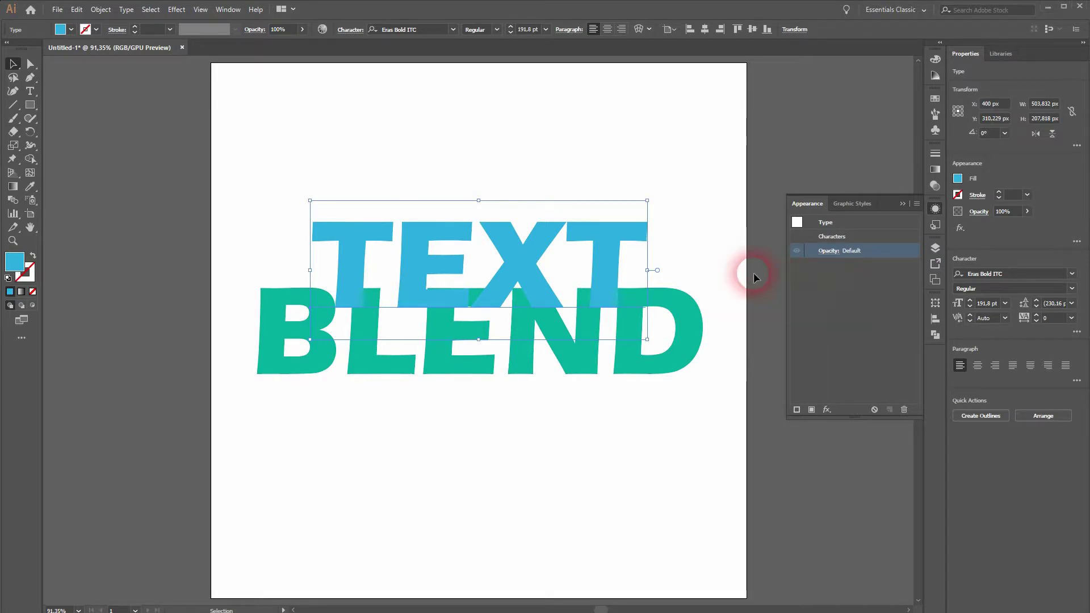
Step: Try the Darken blending mode on TEXT and settle on Multiply at 100% opacity
left_click(830, 251)
left_click(758, 273)
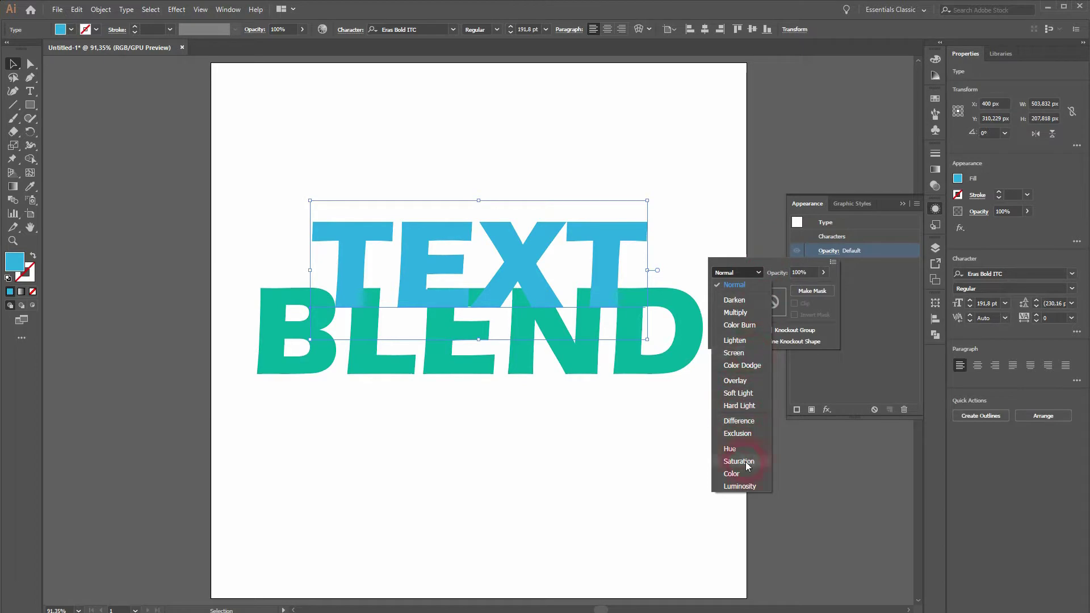
left_click(748, 300)
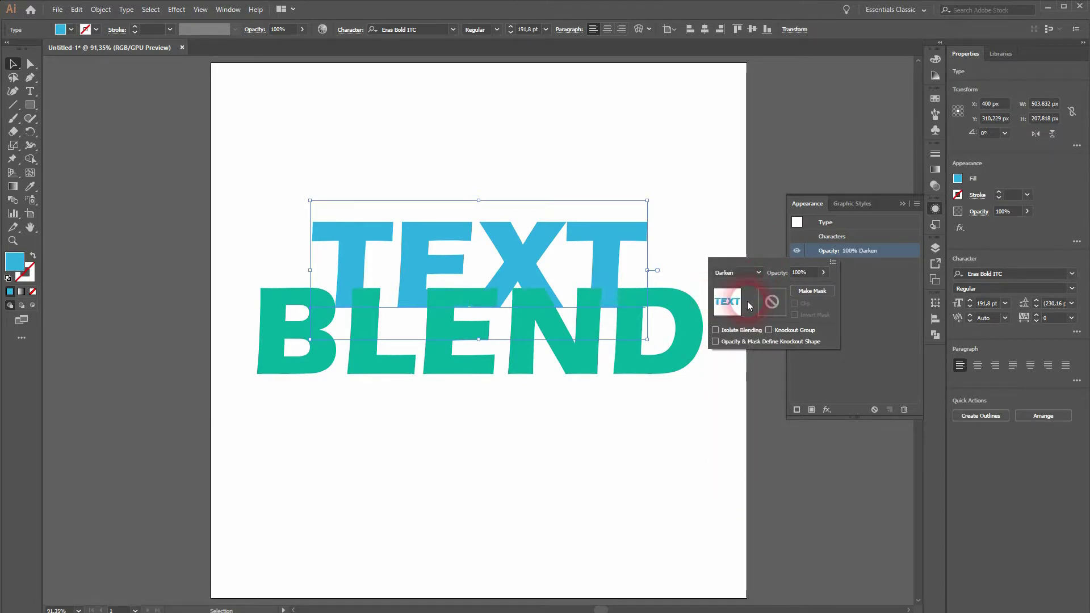
left_click(758, 274)
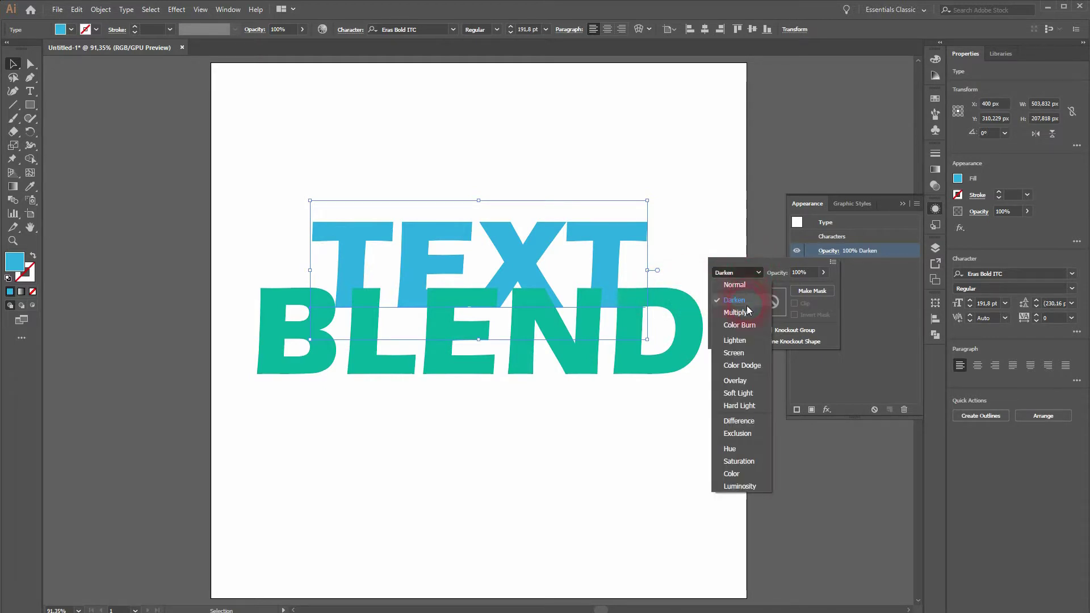
left_click(748, 314)
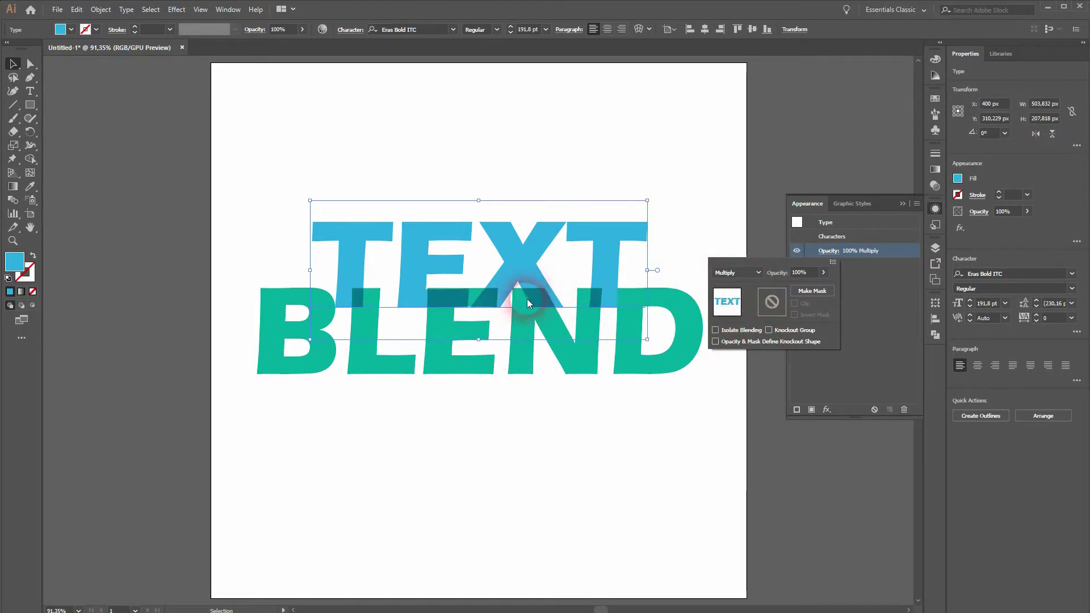
left_click(548, 431)
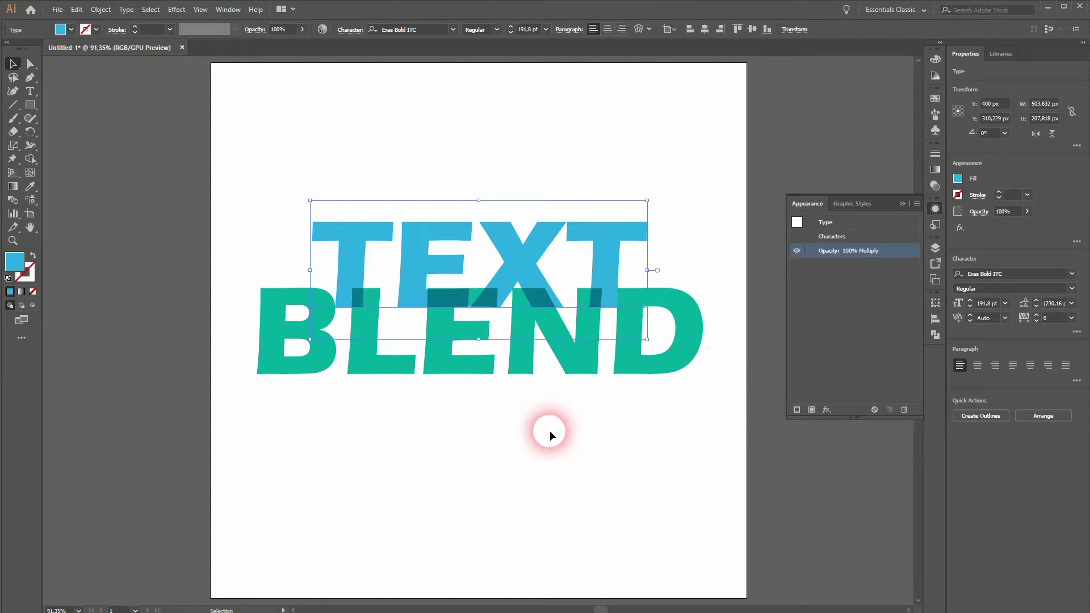
left_click(686, 410)
Step: Move BLEND up further over TEXT to about Y 392 px and nudge it back down by about 7 px
left_click_drag(625, 351, 591, 360)
left_click(600, 409)
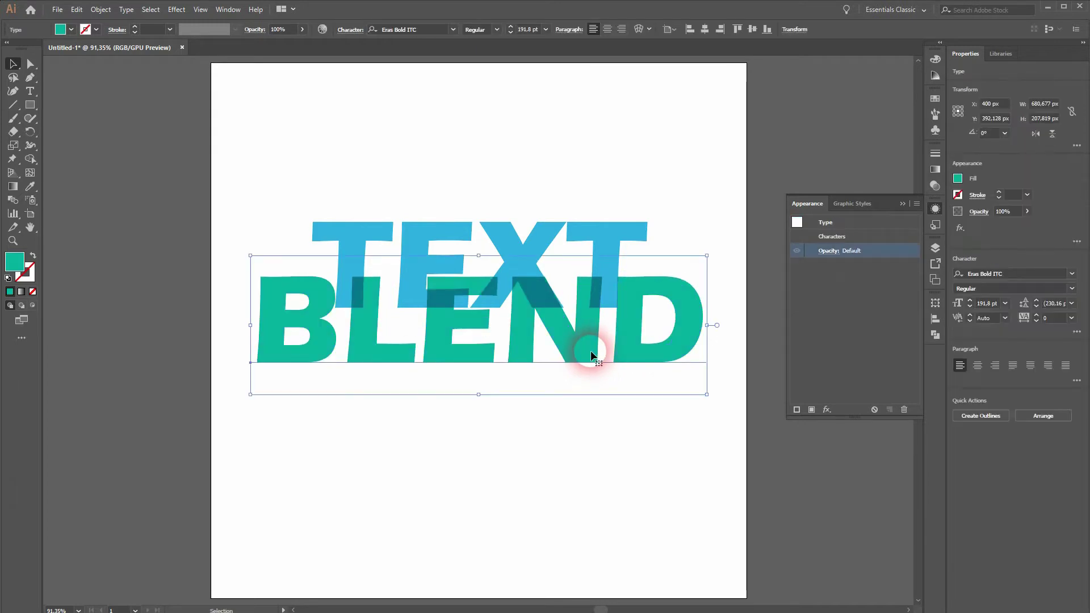
key("Down")
key("Down")
key("Down")
key("Down")
key("Down")
key("Down")
key("Down")
left_click(533, 458)
Step: Enlarge TEXT to about 272 pt, wider than BLEND, and centre the words horizontally
left_click_drag(610, 267, 605, 262)
left_click_drag(644, 195, 714, 137)
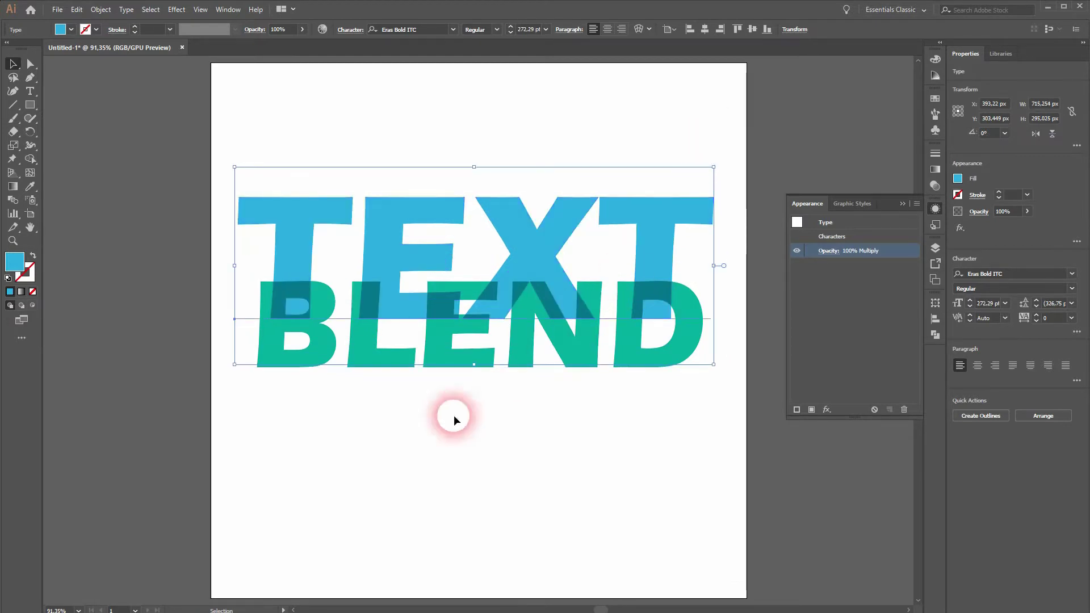
left_click(704, 29)
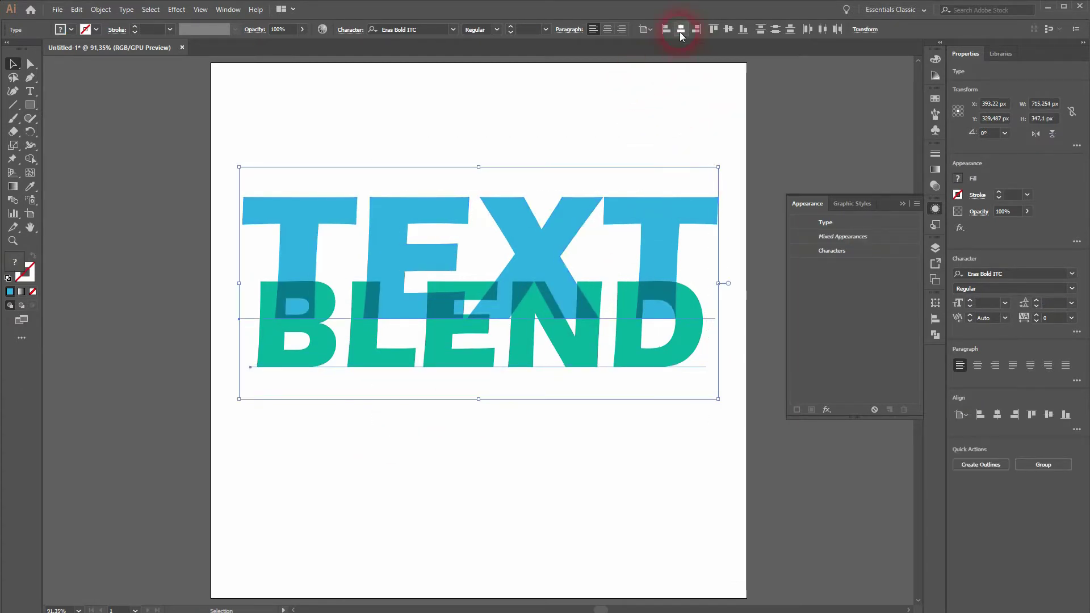
Step: Move TEXT slightly up and BLEND further up so that most of BLEND overlaps the lower part of TEXT
left_click(522, 335)
left_click_drag(522, 332, 523, 318)
left_click_drag(524, 367, 526, 316)
left_click(538, 445)
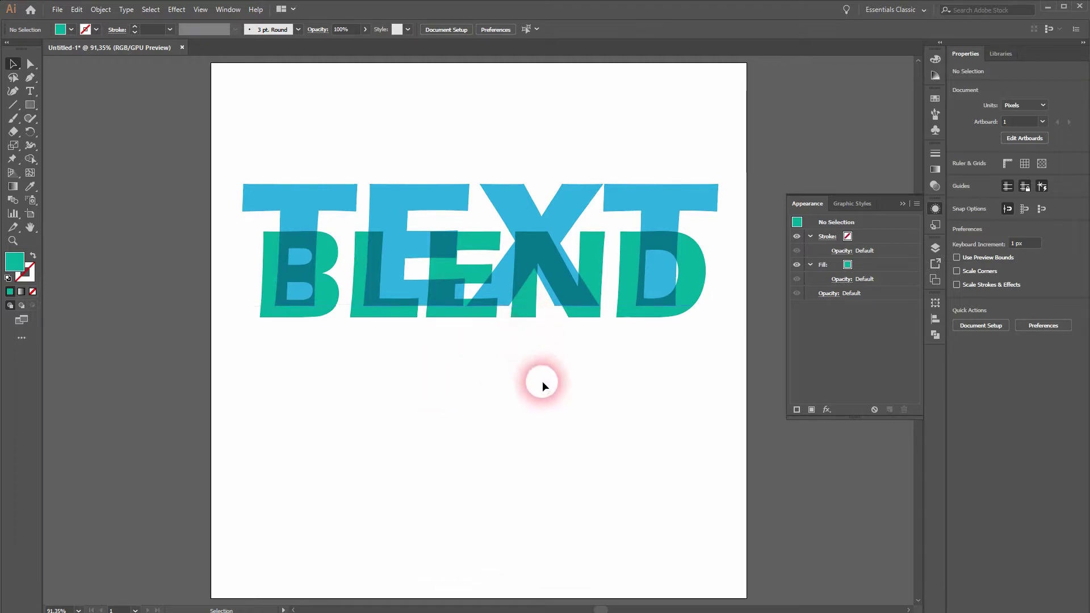
Step: Nudge TEXT down by about 16 px to line its baseline up with BLEND's
left_click(522, 329)
key("Down")
key("Down")
key("Down")
key("Down")
key("Down")
key("Down")
key("Down")
key("Down")
key("Down")
key("Down")
key("Down")
key("Down")
key("Down")
key("Down")
key("Down")
key("Down")
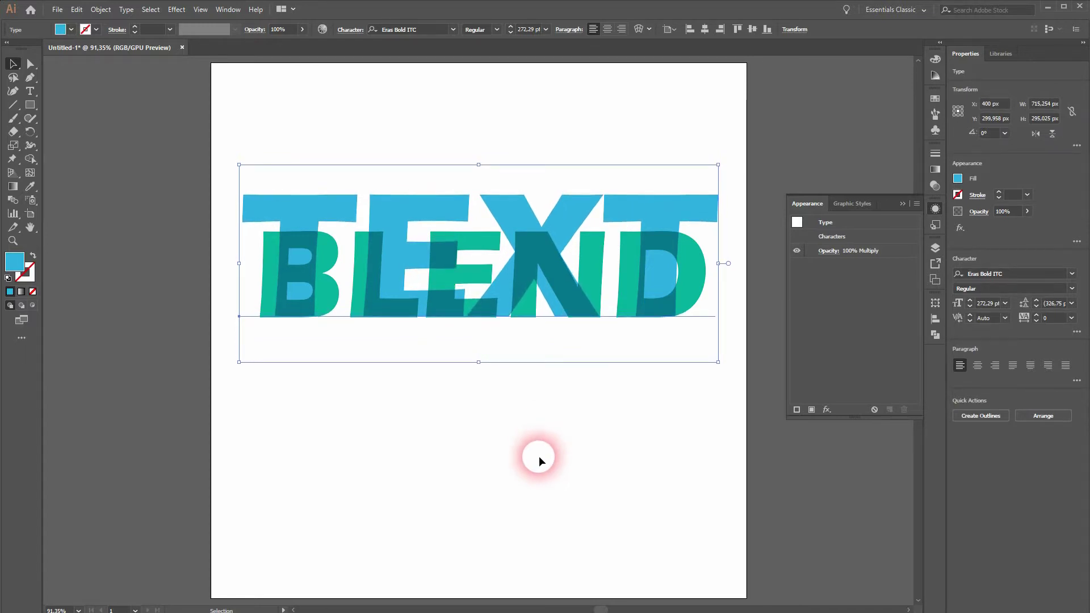
Step: Try the Color Burn, Lighten and Color Dodge blending modes on the blue TEXT lettering
left_click(540, 456)
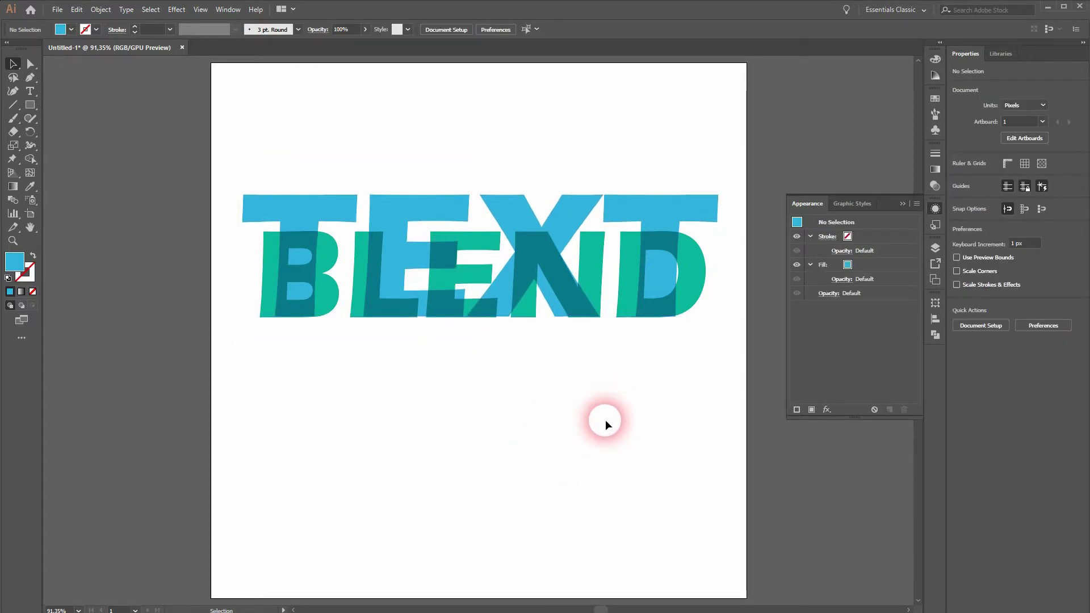
left_click(694, 210)
left_click(829, 251)
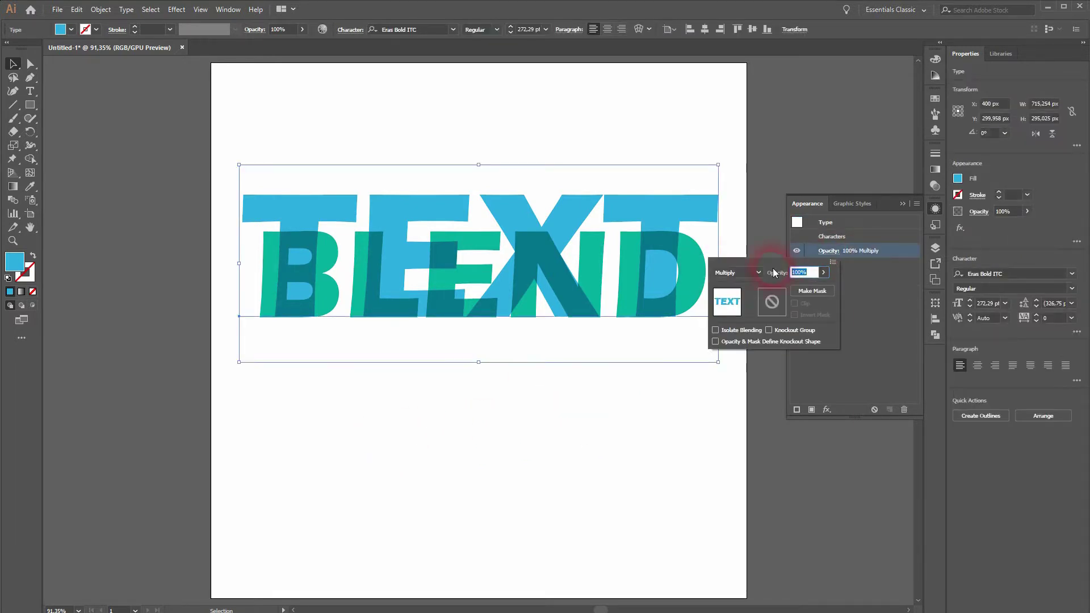
left_click(755, 272)
left_click(751, 326)
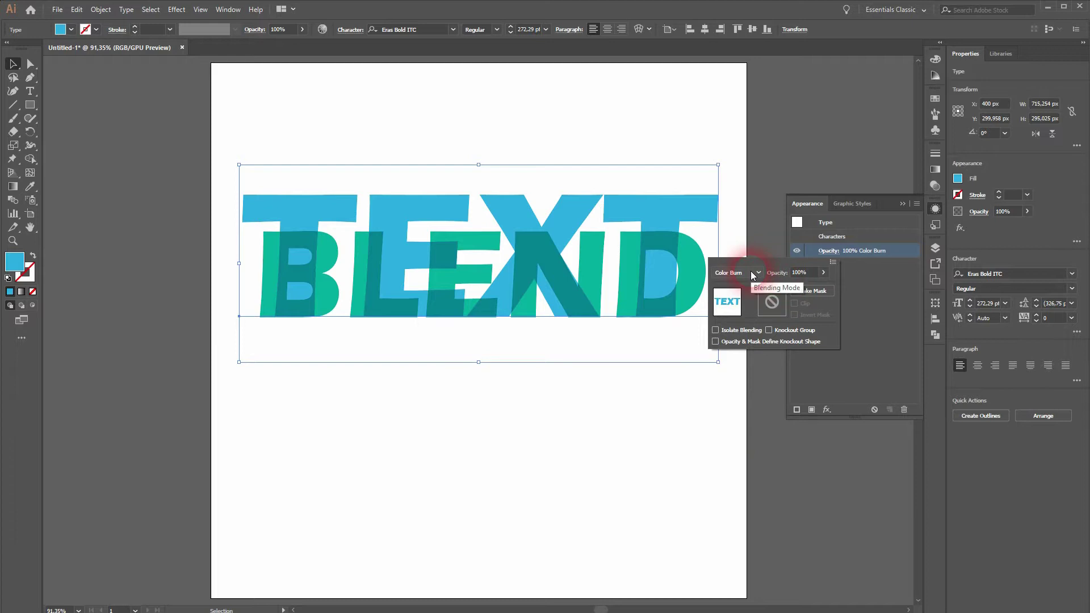
left_click(752, 273)
left_click(755, 343)
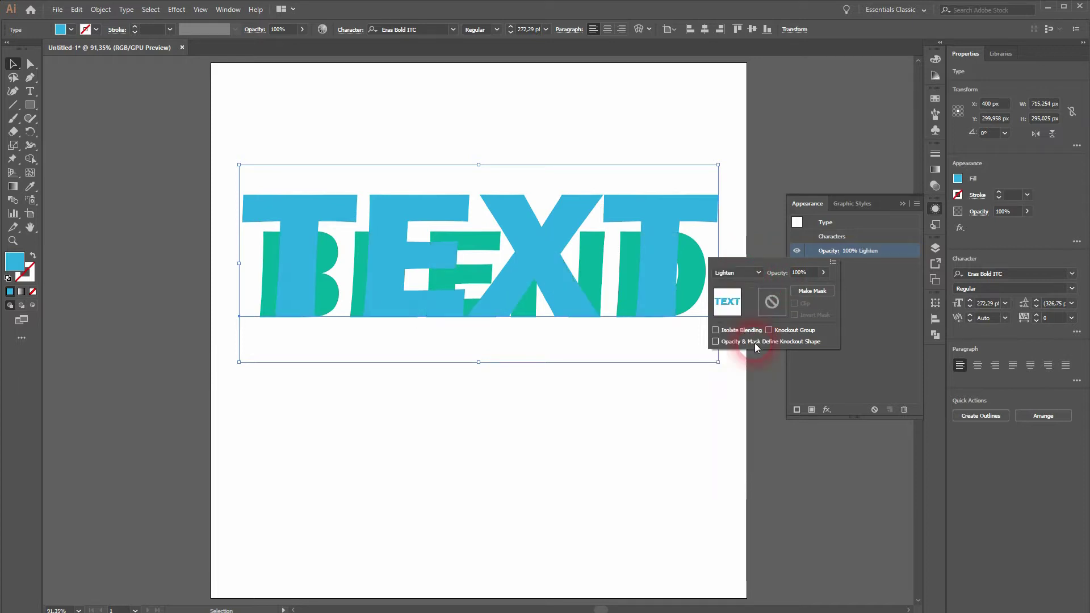
left_click(741, 274)
left_click(744, 365)
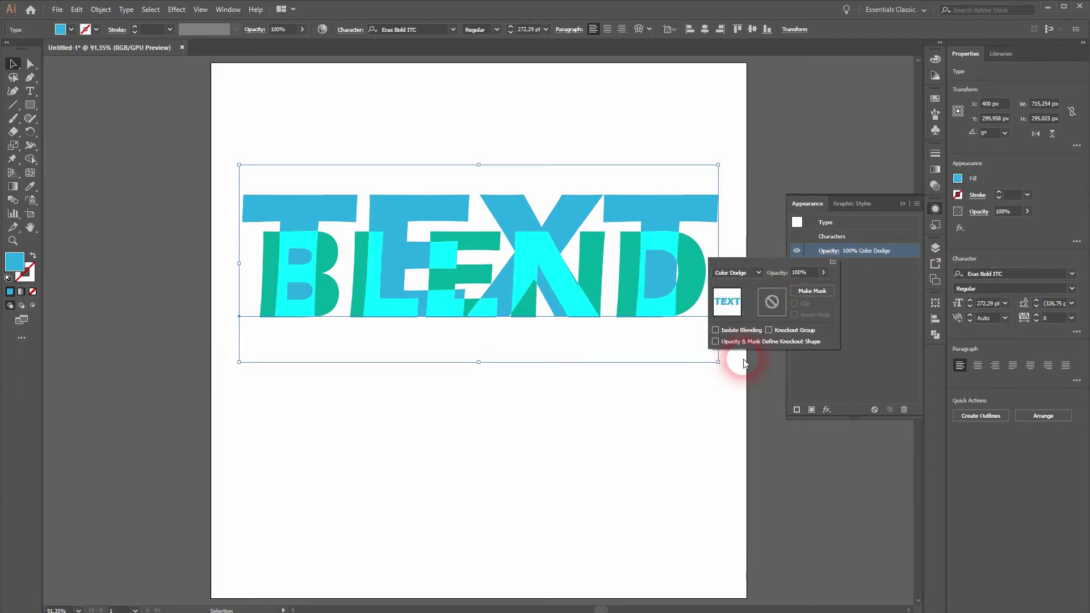
Step: Try the Screen and Overlay blending modes on TEXT, restore Multiply and deselect the lettering
left_click(752, 273)
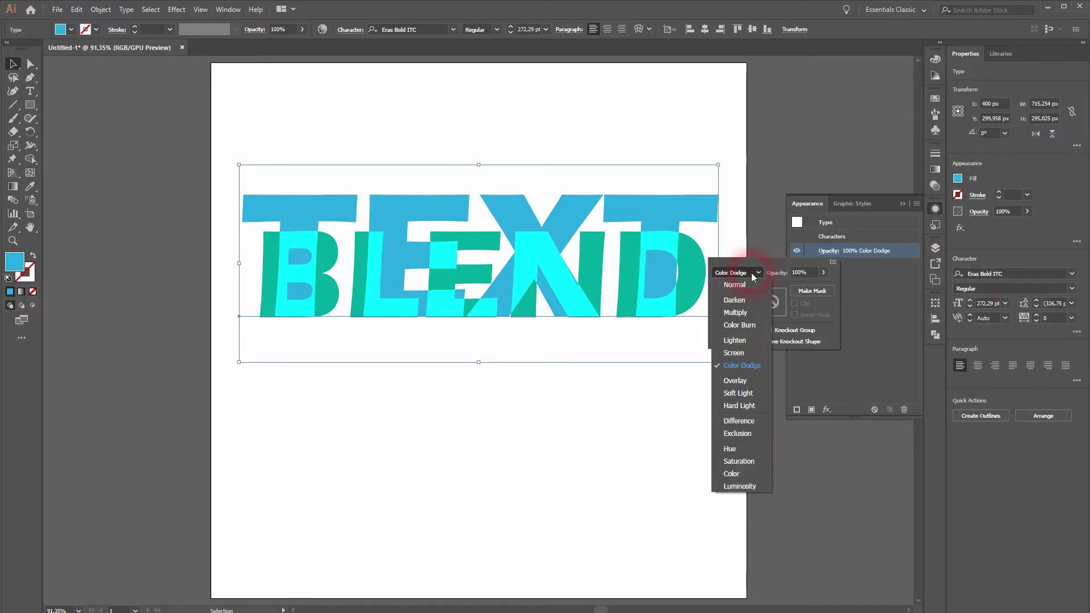
left_click(740, 353)
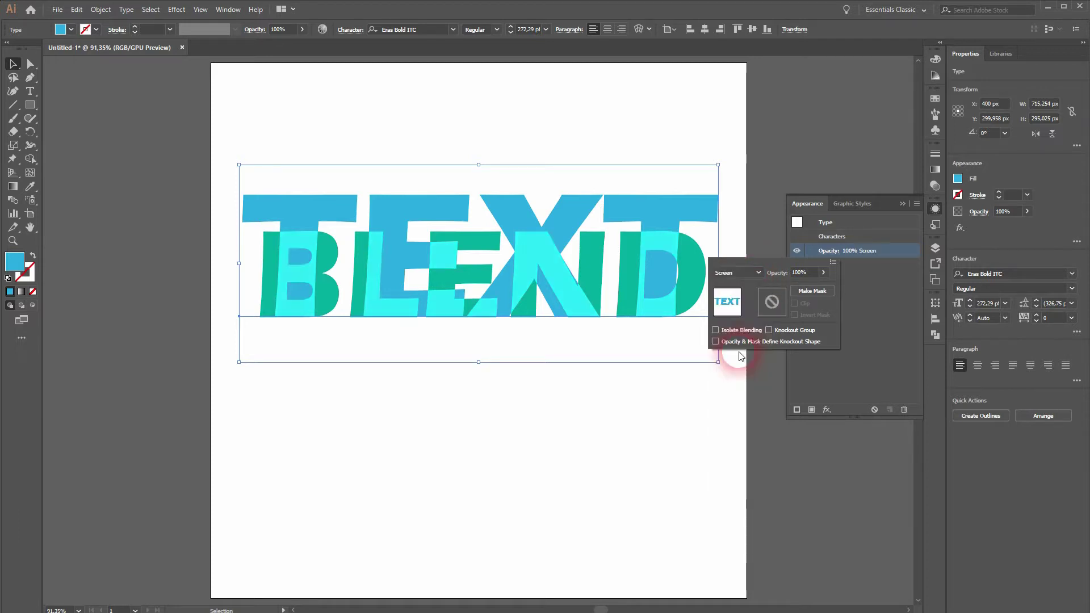
left_click(751, 274)
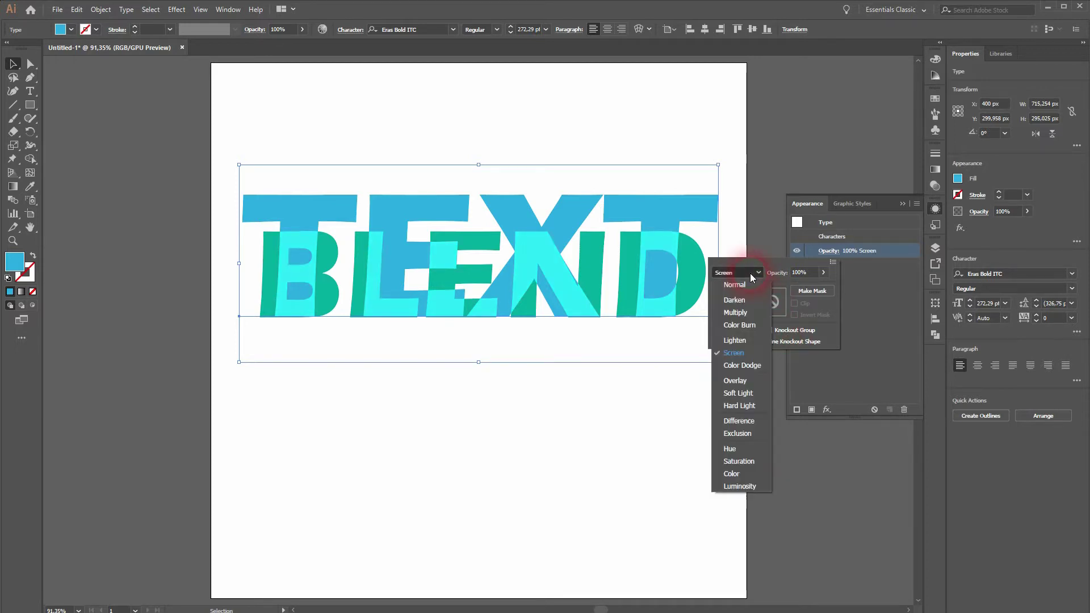
left_click(747, 381)
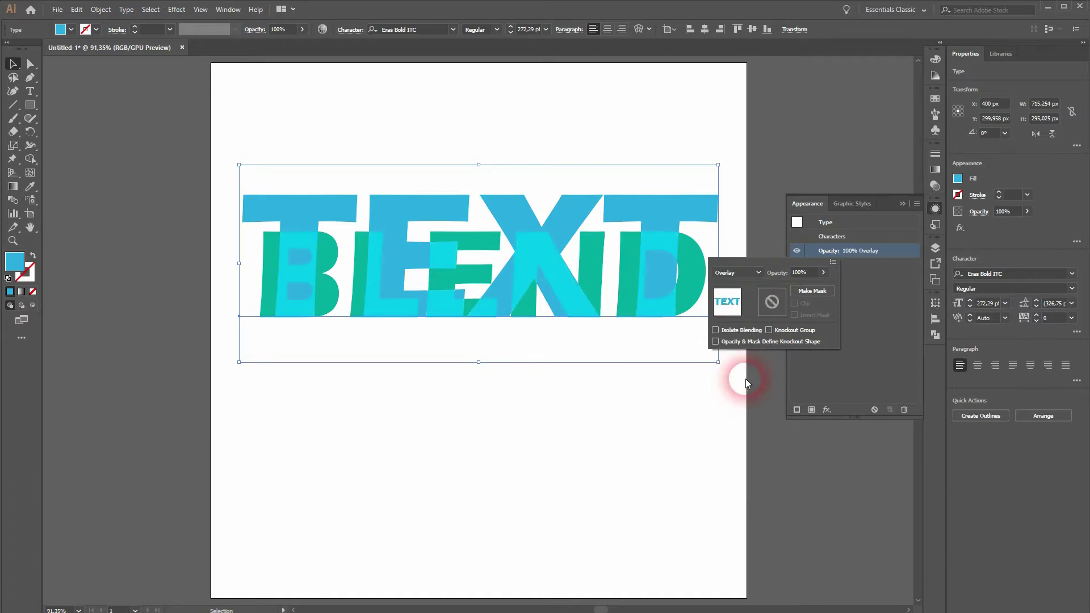
left_click(747, 275)
left_click(744, 306)
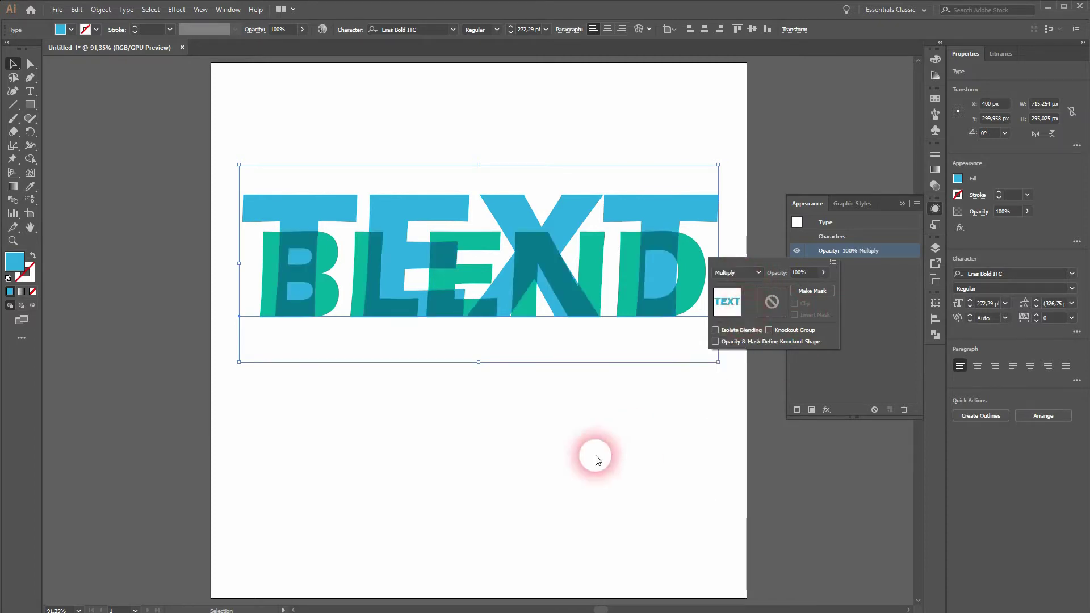
left_click(843, 340)
left_click(498, 451)
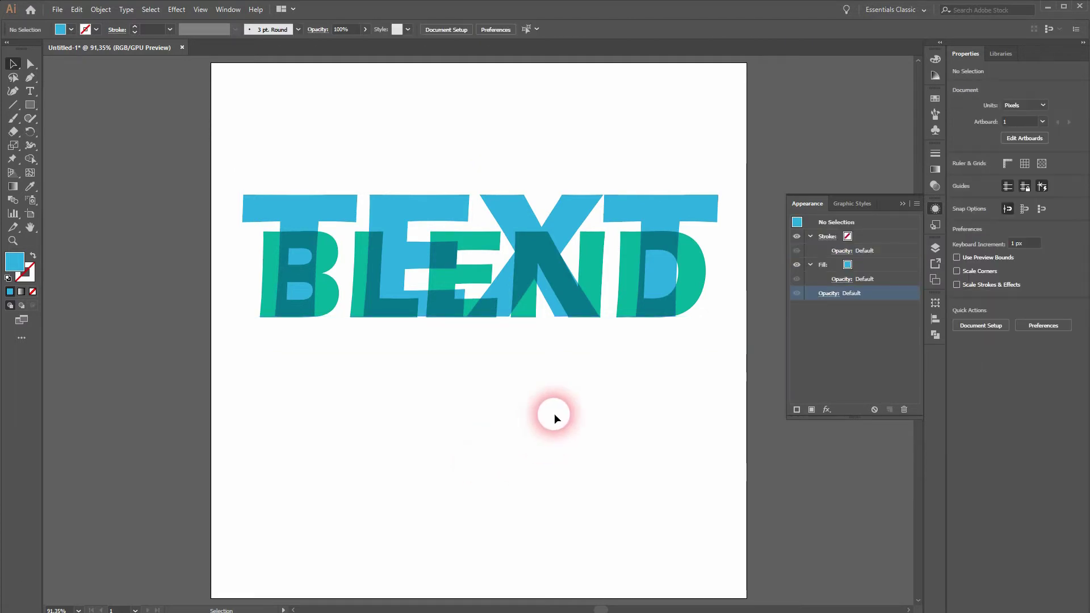
Step: Draw a rectangle about 772 × 251 px over both words and fill it with black
left_click(28, 108)
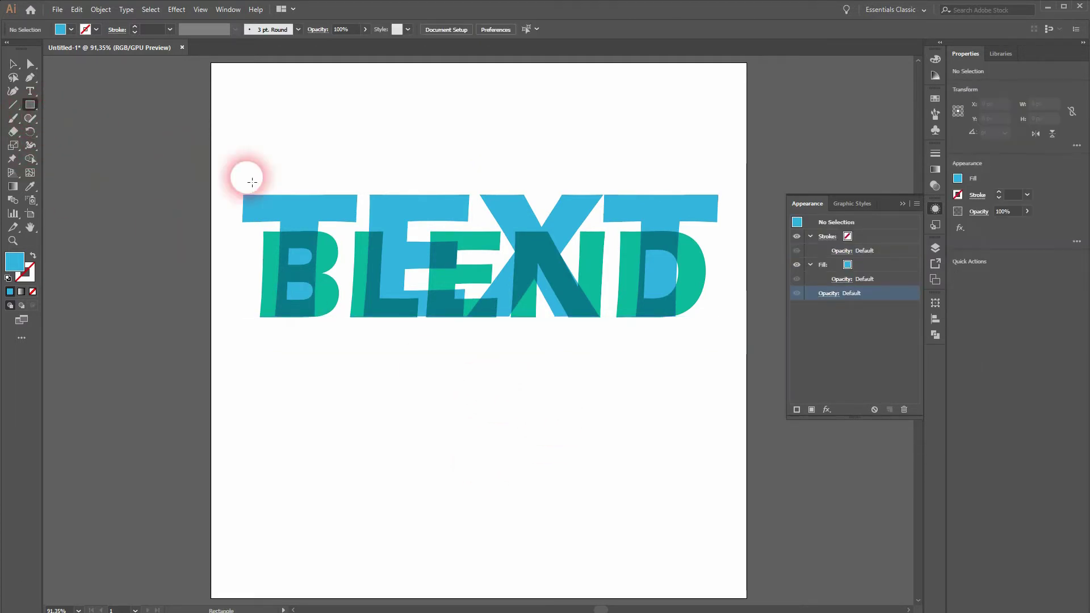
left_click_drag(222, 168, 738, 336)
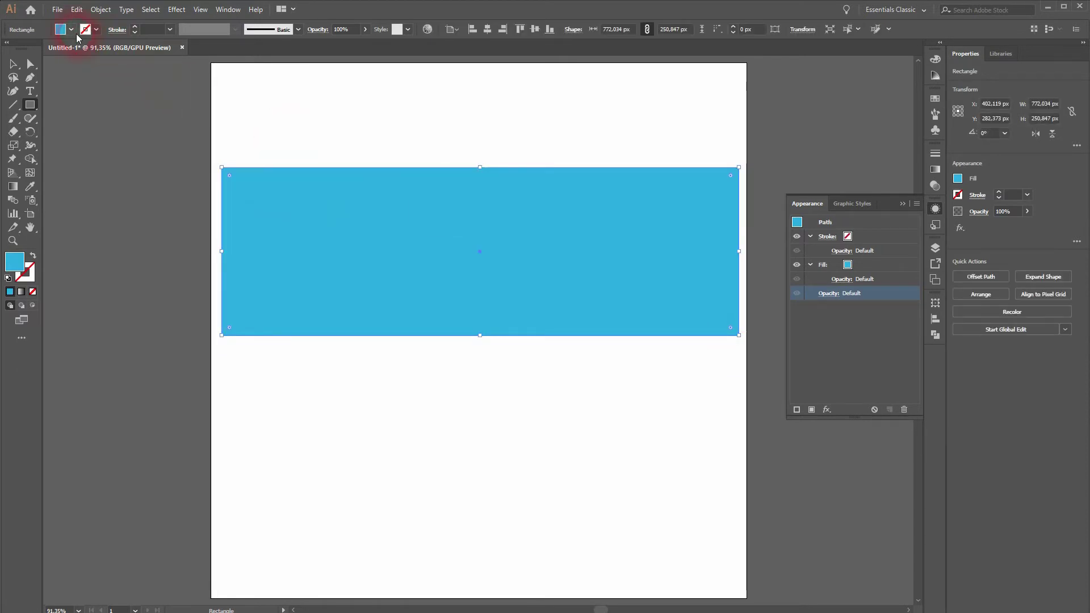
left_click(60, 29)
left_click(43, 50)
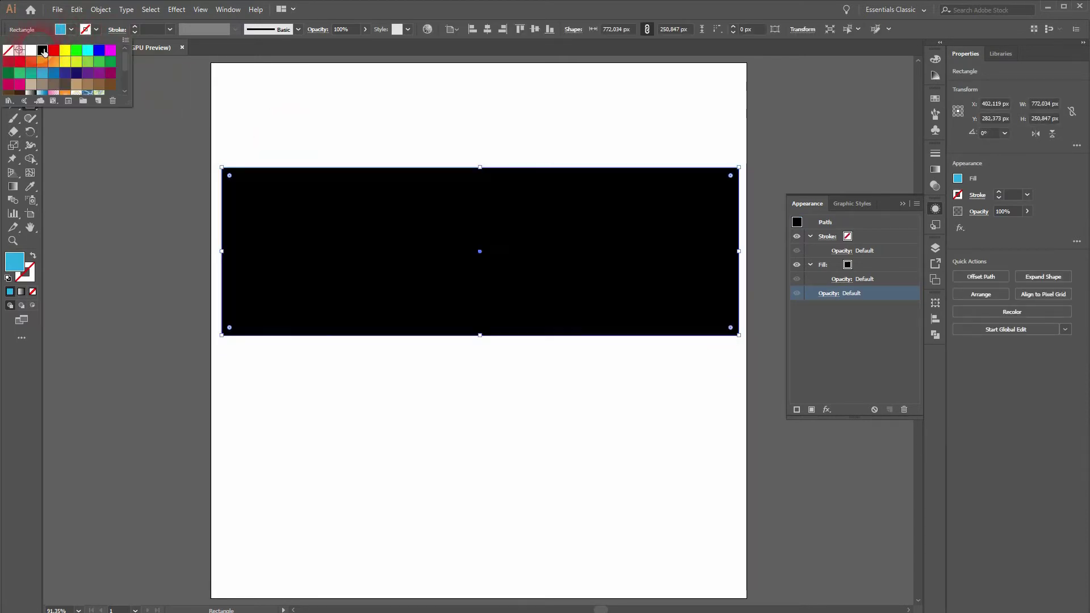
Step: Send the black rectangle behind the TEXT and BLEND lettering
left_click(250, 186)
left_click(292, 194)
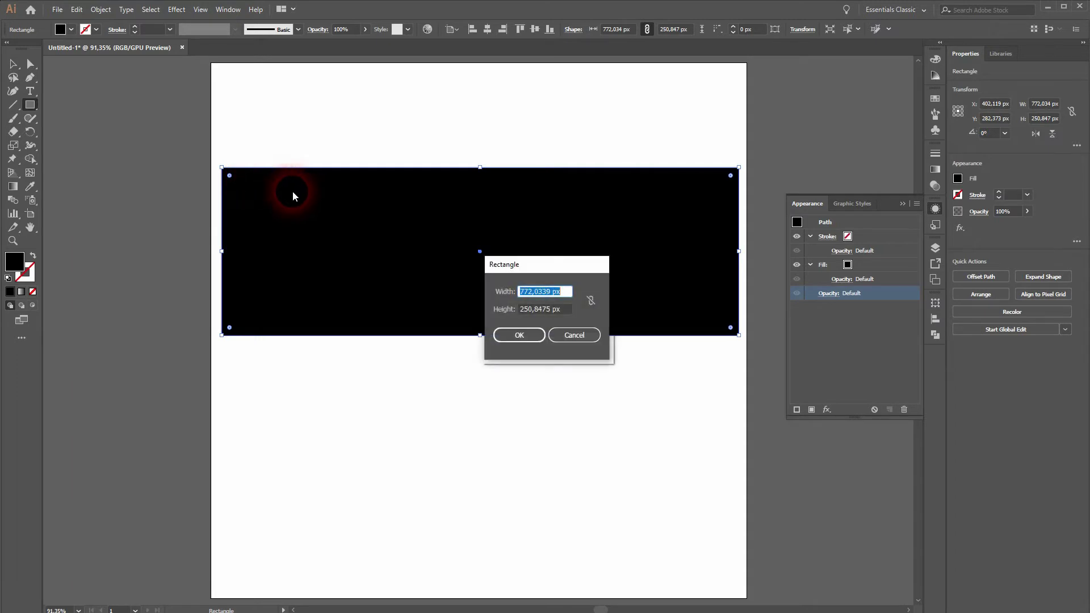
left_click(575, 335)
right_click(254, 184)
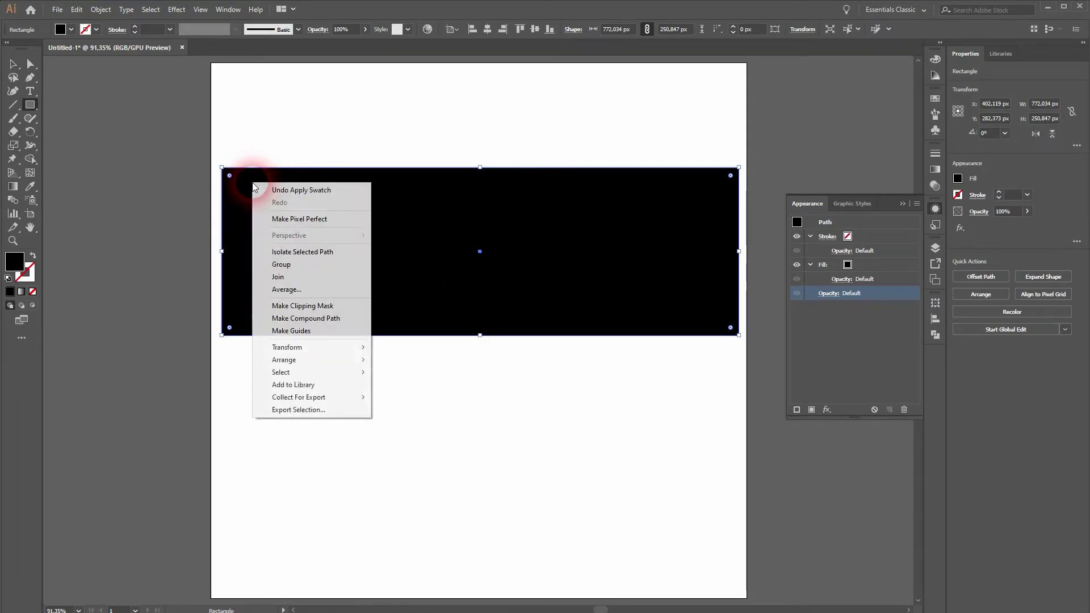
mouse_move(348, 362)
left_click(449, 397)
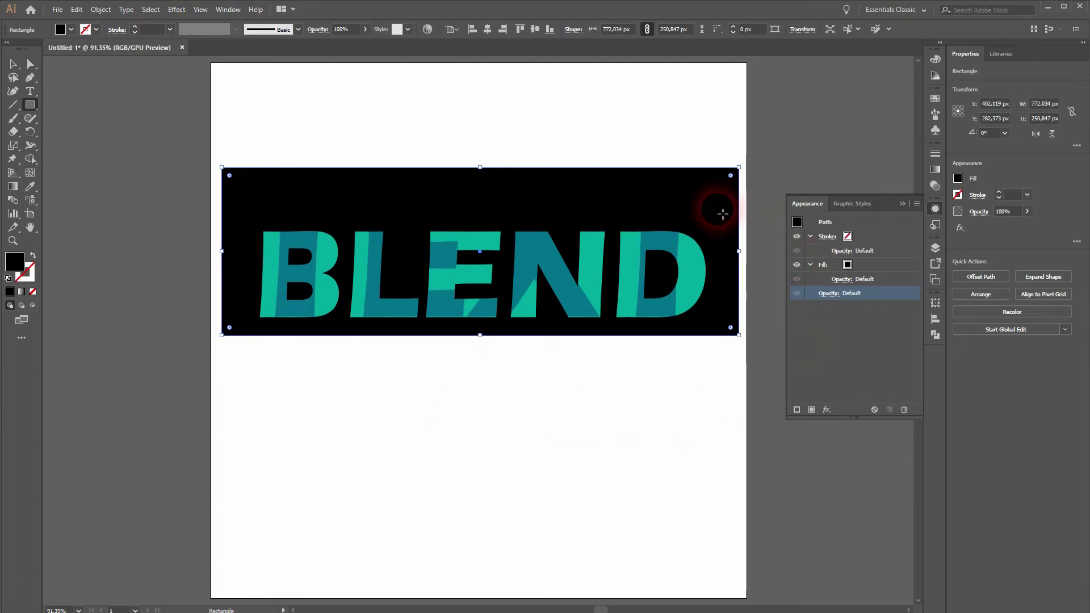
Step: Test the TEXT lettering over the black background with the Normal and Multiply blending modes
left_click(14, 65)
left_click(323, 493)
left_click(318, 200)
left_click(806, 250)
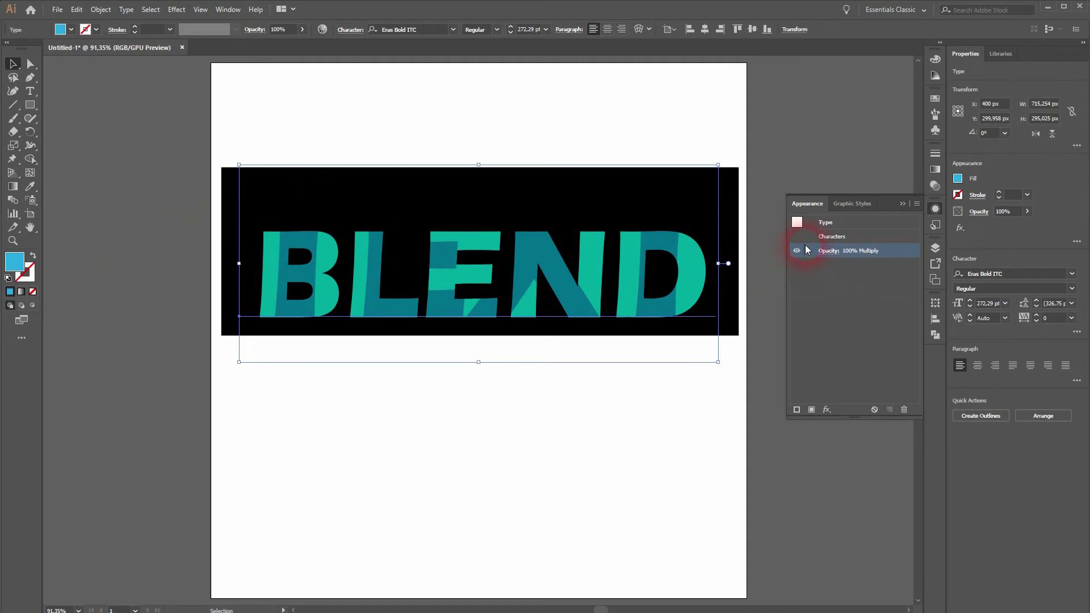
left_click(833, 253)
left_click(744, 274)
left_click(739, 273)
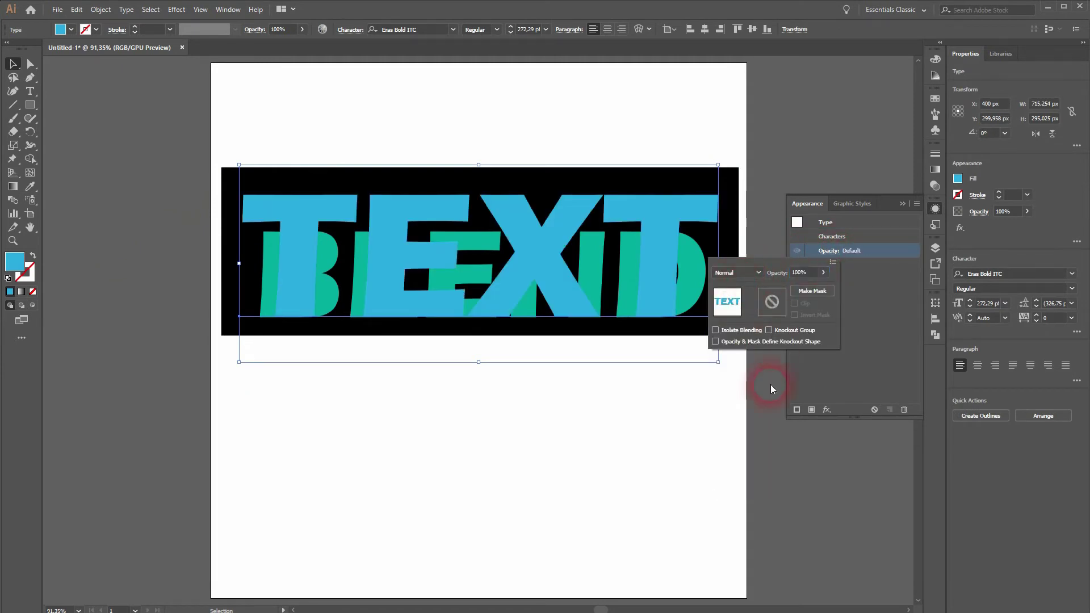
left_click(755, 272)
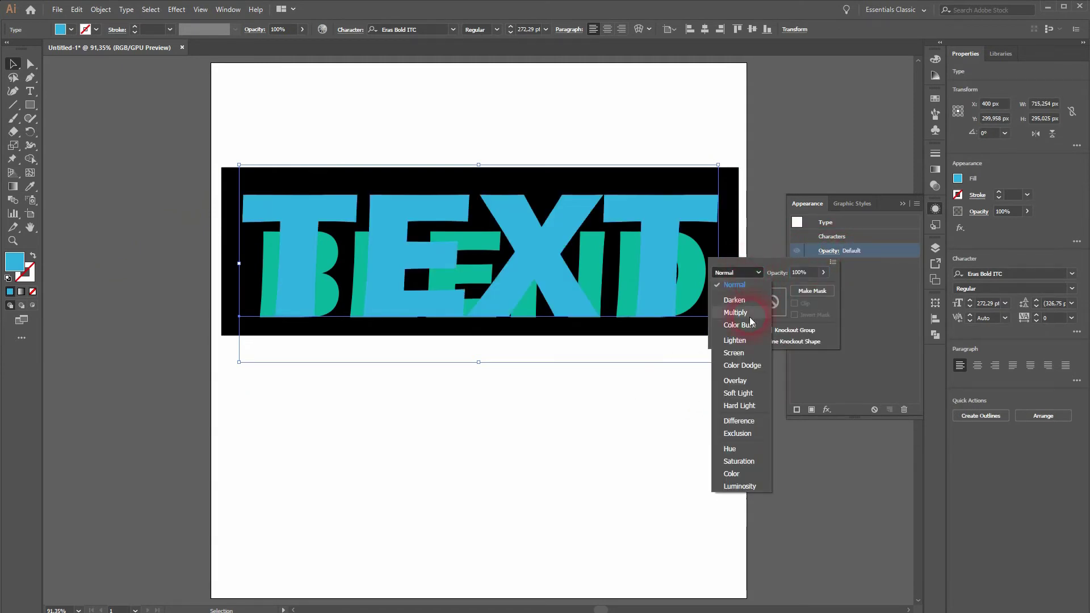
left_click(736, 312)
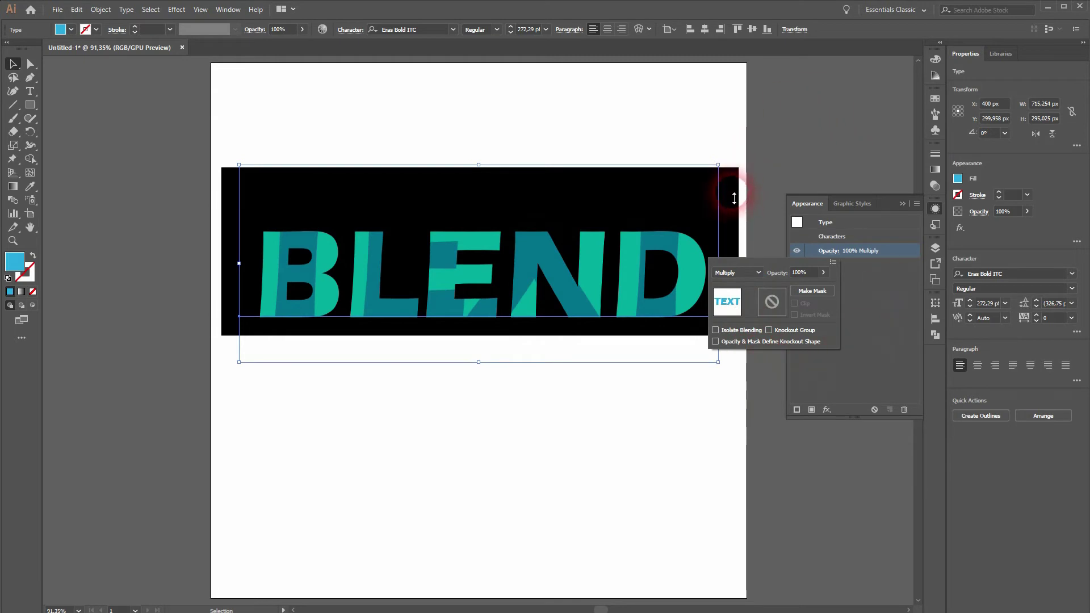
Step: Try Overlay and Lighten on TEXT over the black background, restore Multiply and deselect it
left_click(743, 273)
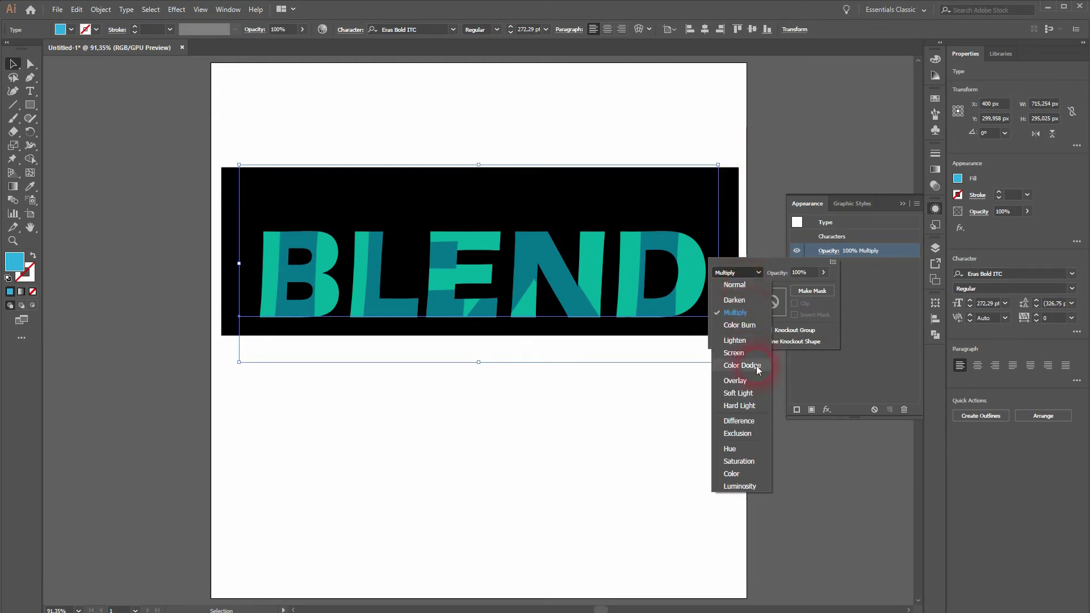
left_click(738, 381)
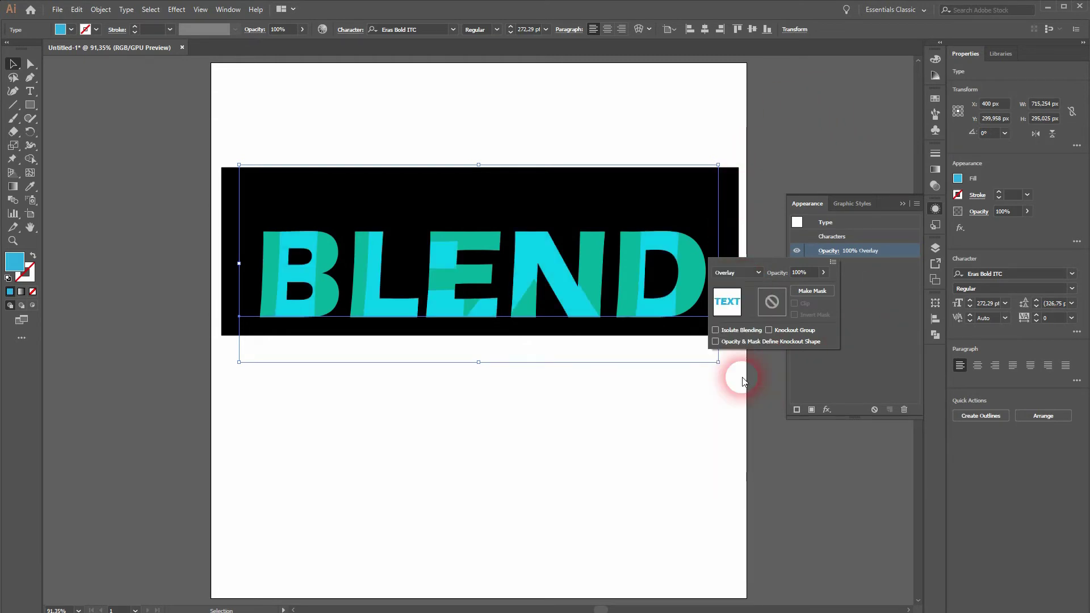
left_click(738, 274)
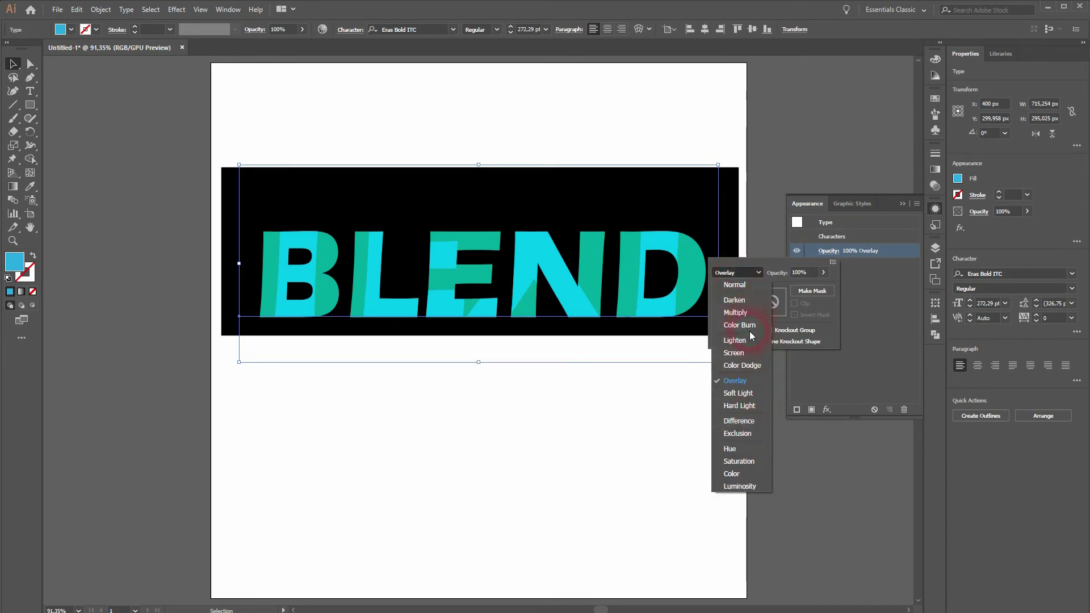
left_click(750, 341)
left_click(745, 274)
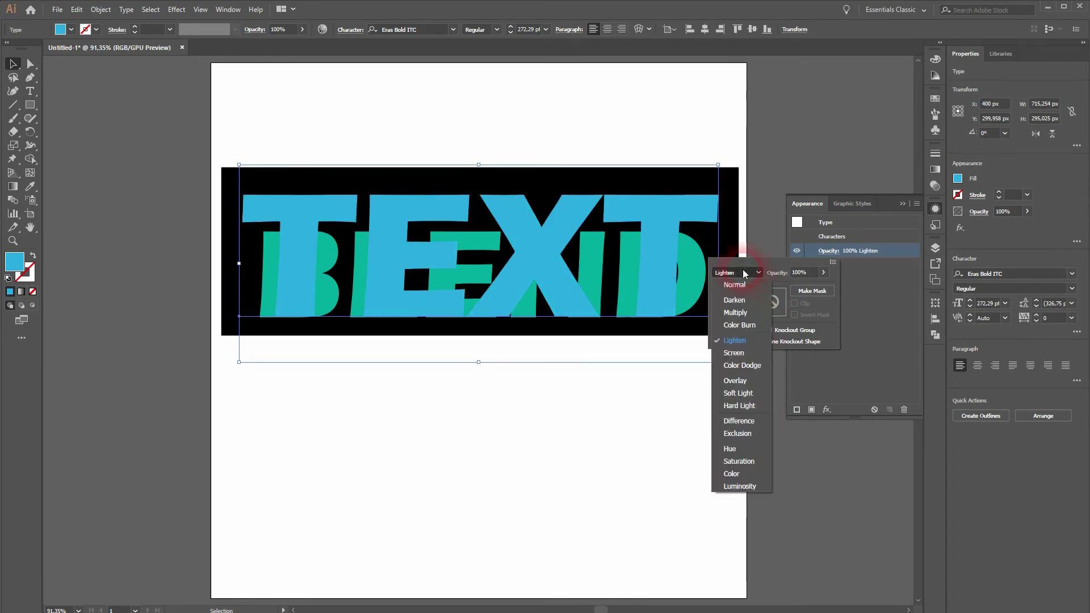
left_click(743, 312)
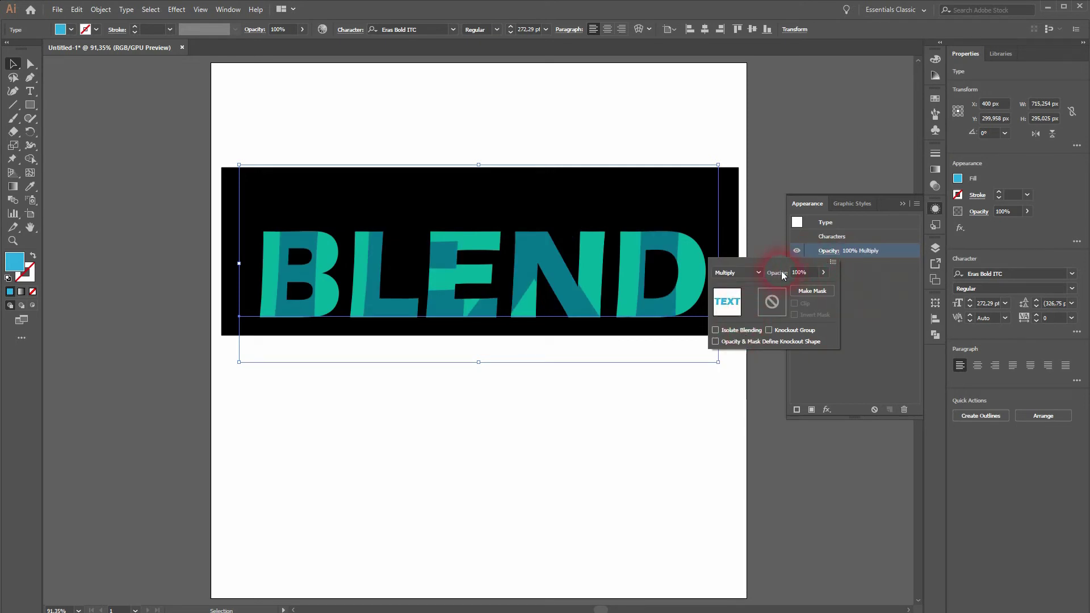
left_click(663, 396)
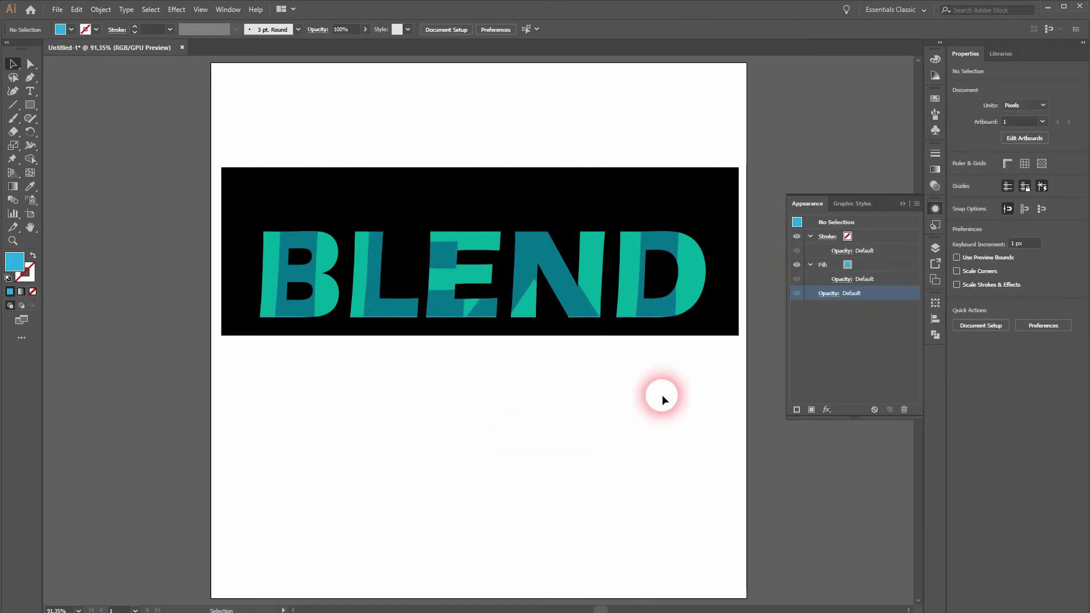
Step: Move the black rectangle down clear of the lettering and delete it
left_click(734, 324)
left_click_drag(735, 328, 722, 539)
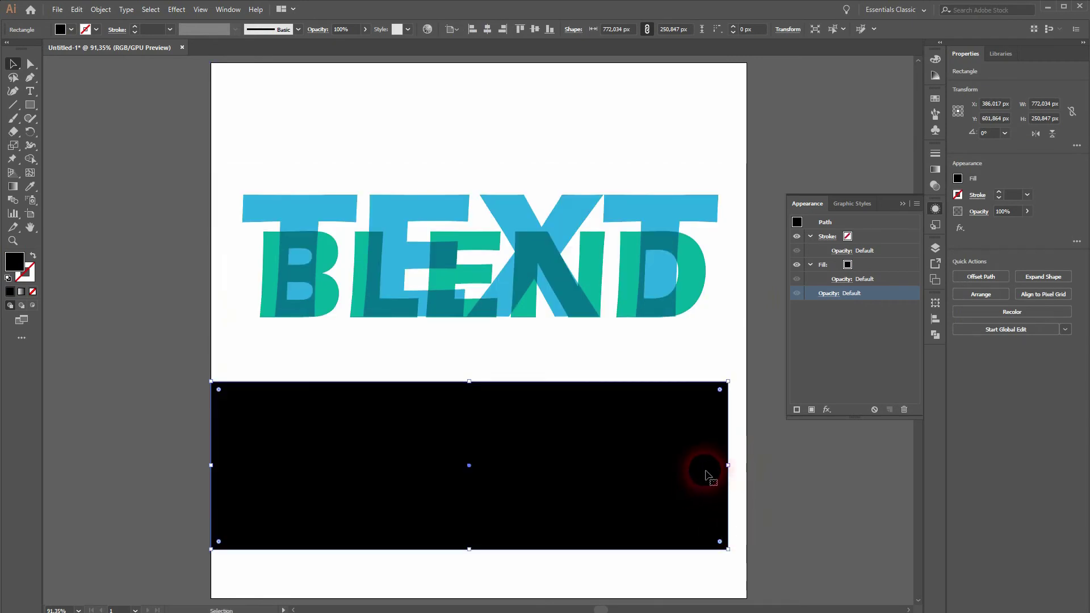
key("Delete")
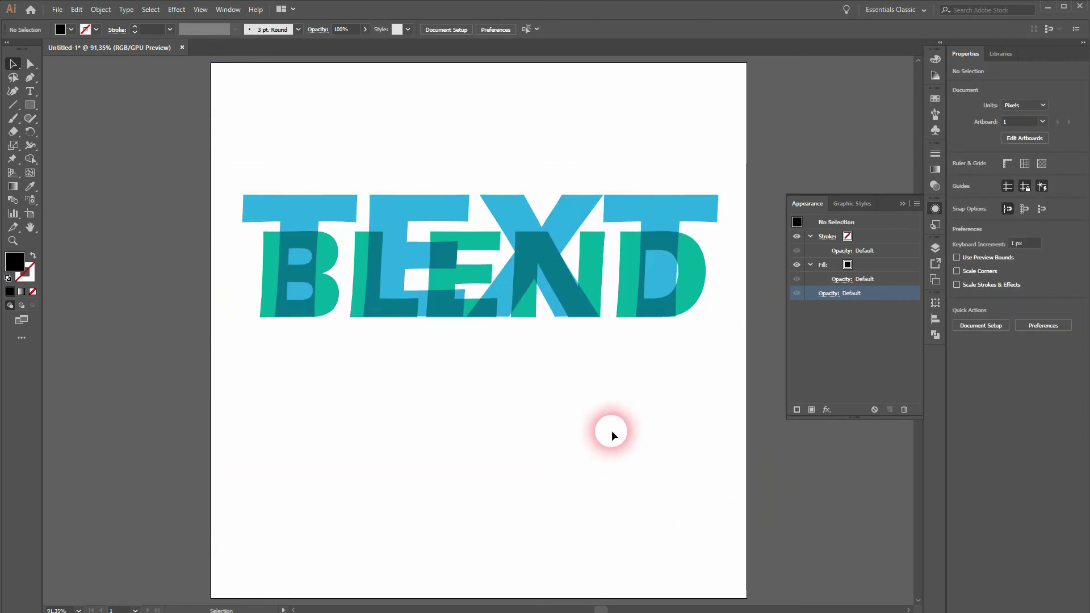
Step: Select the blue TEXT lettering
left_click(704, 279)
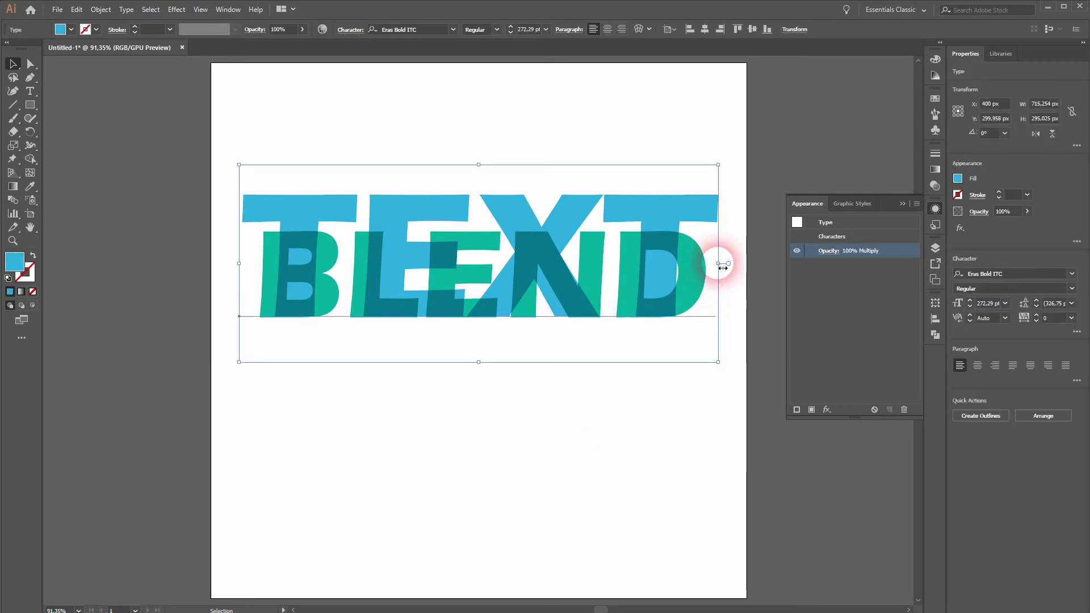